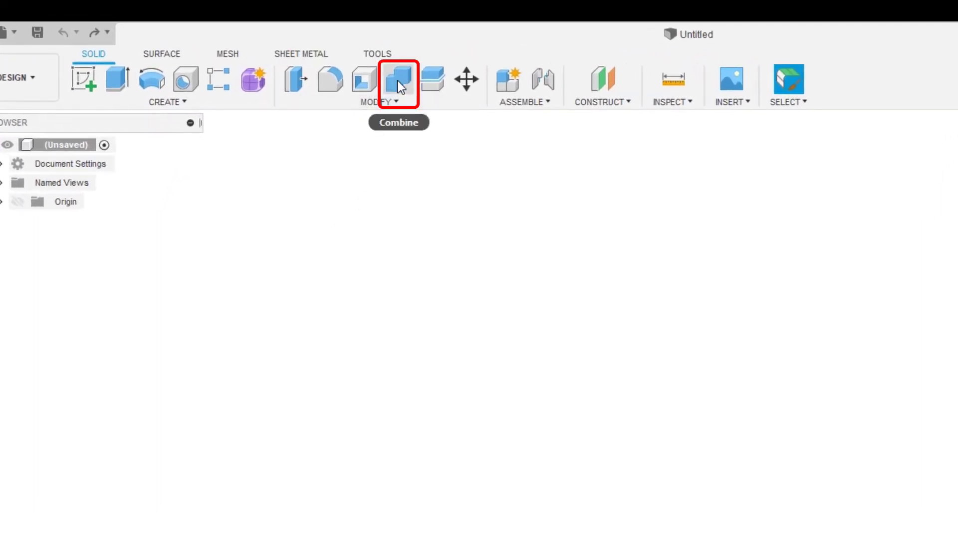
Create a new empty component in the design and expand its contents
mouse_move(390, 87)
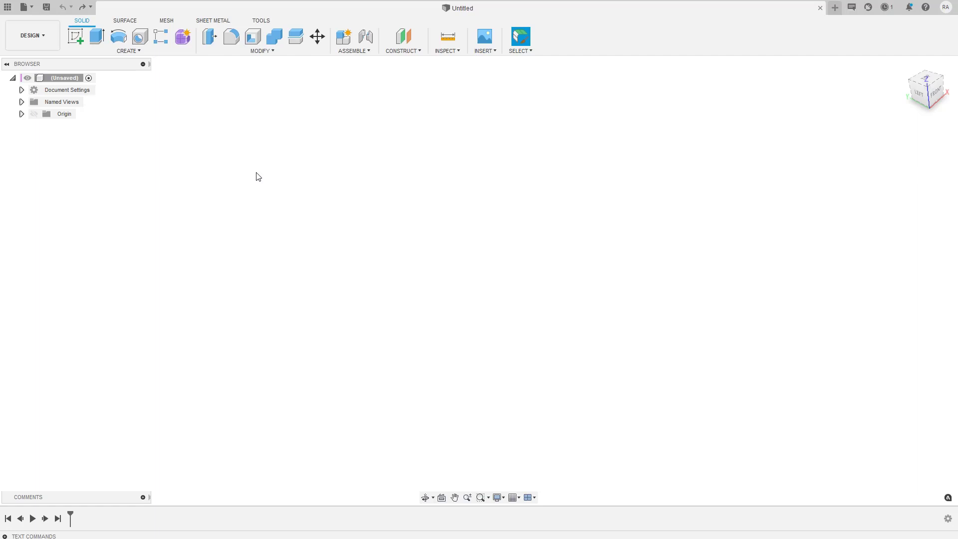
key(n)
key(Return)
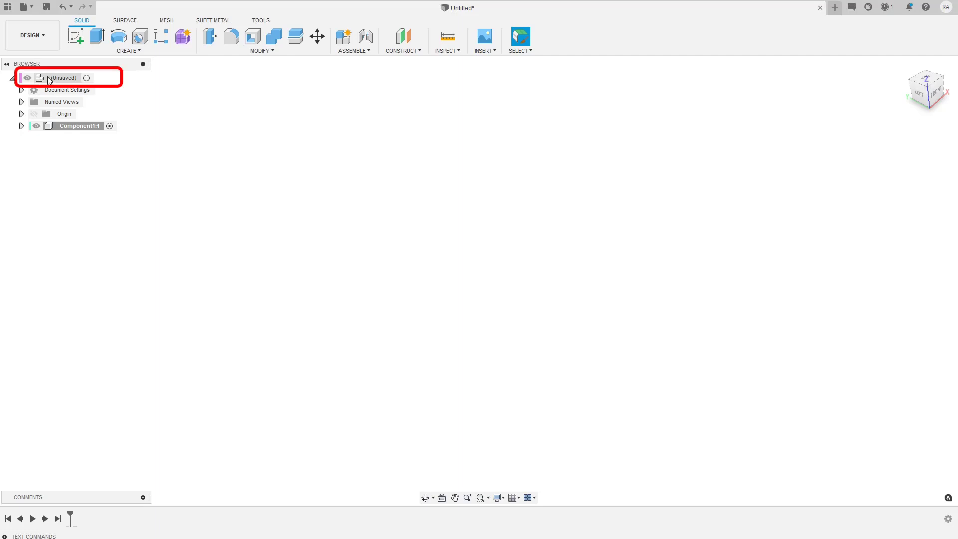
click(71, 126)
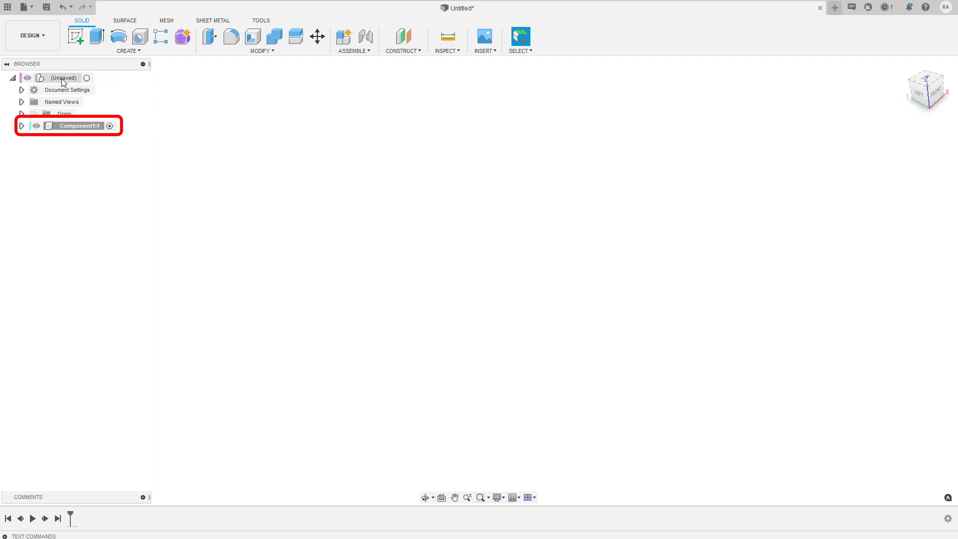
click(22, 127)
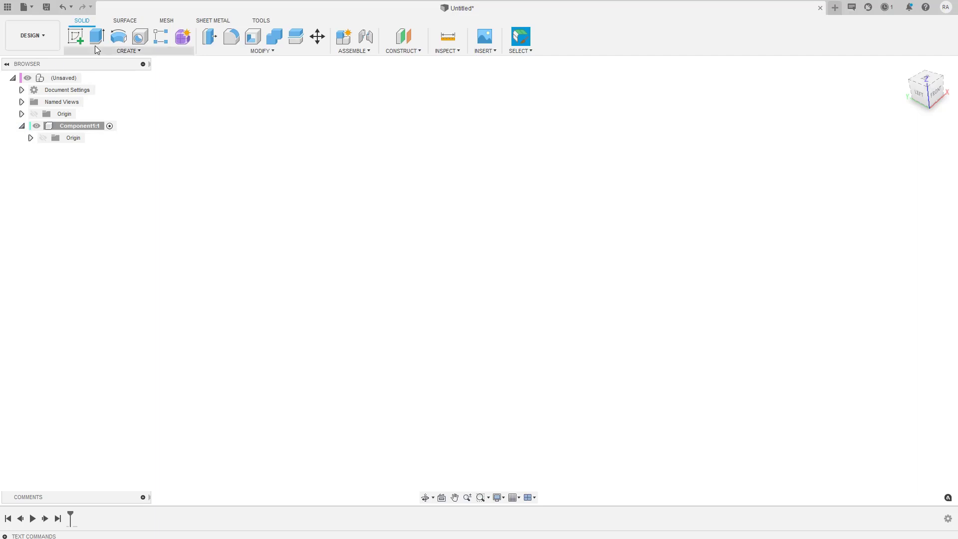
Create a cylinder as a new body centred on the origin, about 45 mm in diameter and about 45 mm high
click(129, 51)
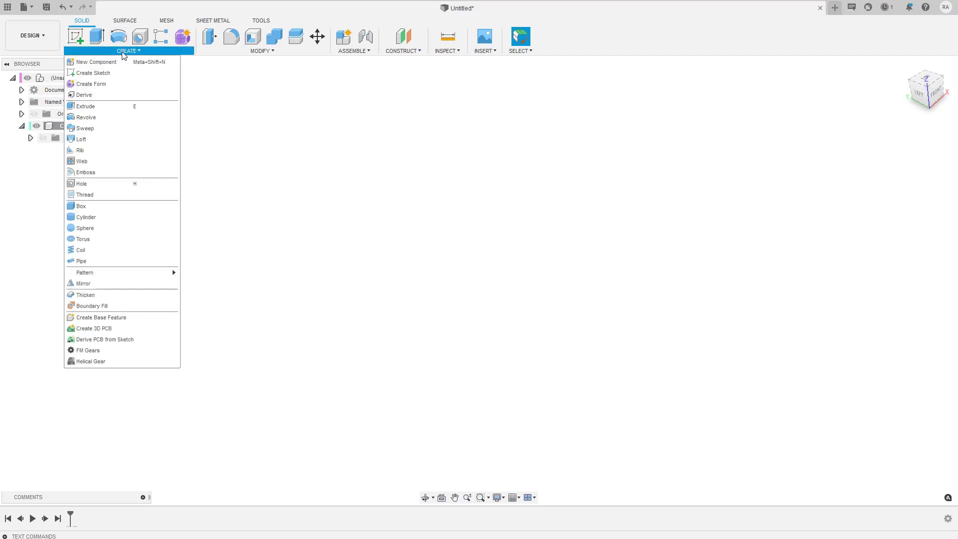
click(86, 217)
click(398, 348)
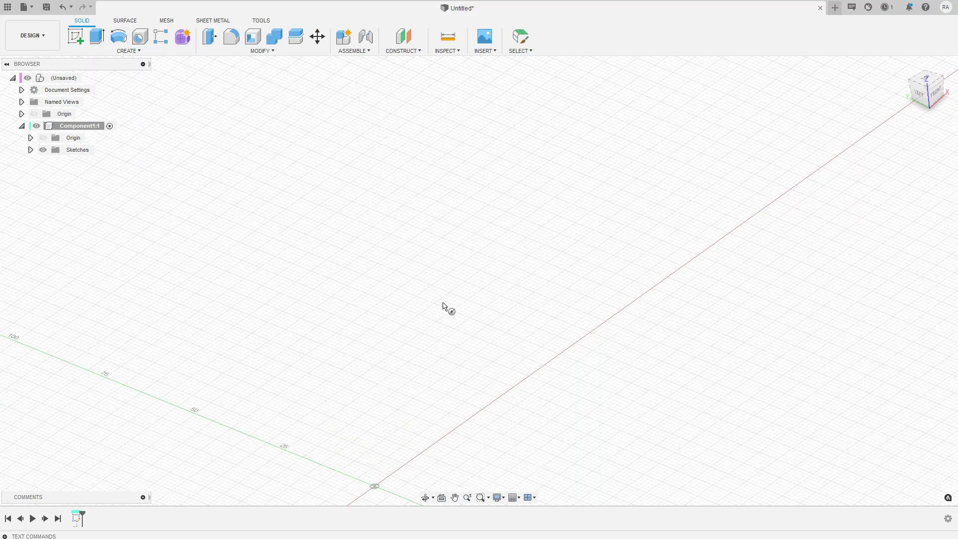
click(904, 66)
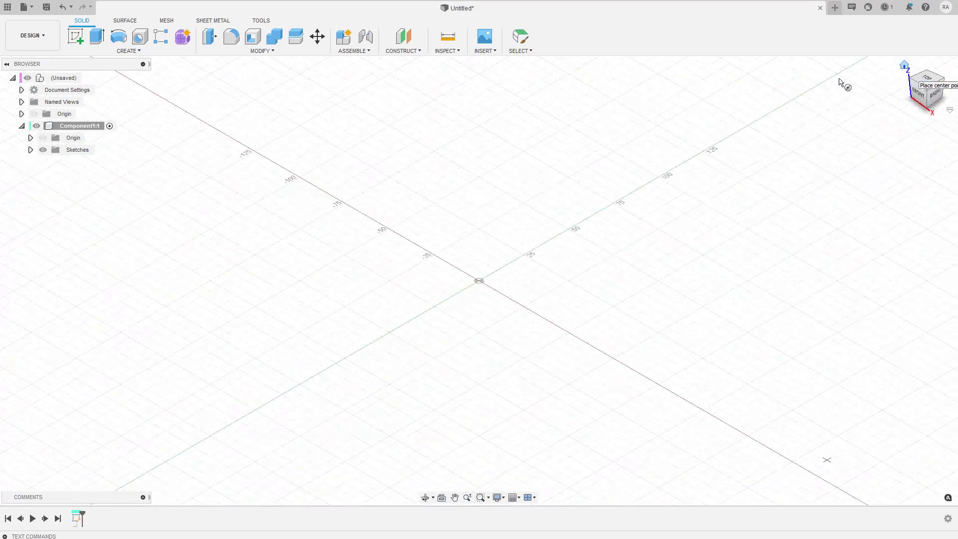
click(479, 281)
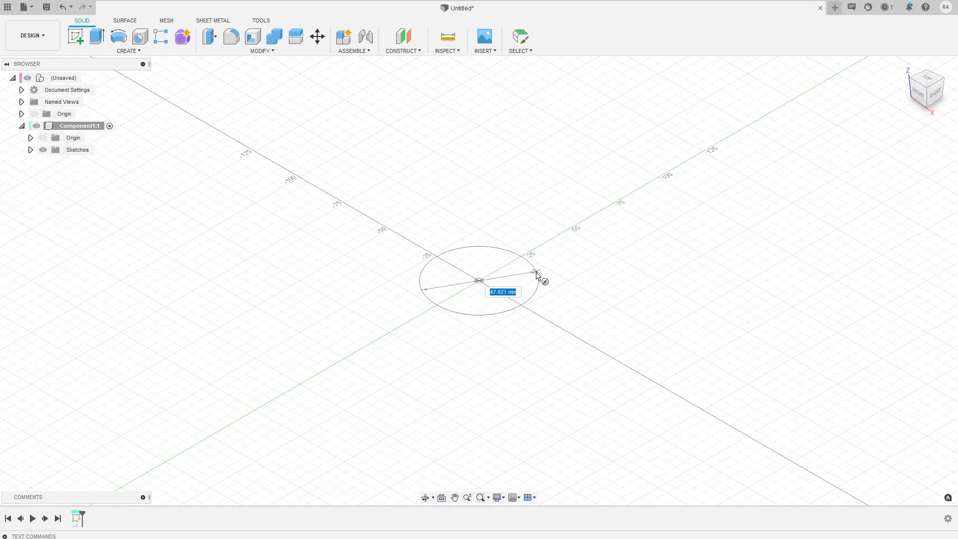
click(526, 306)
drag(479, 260, 481, 172)
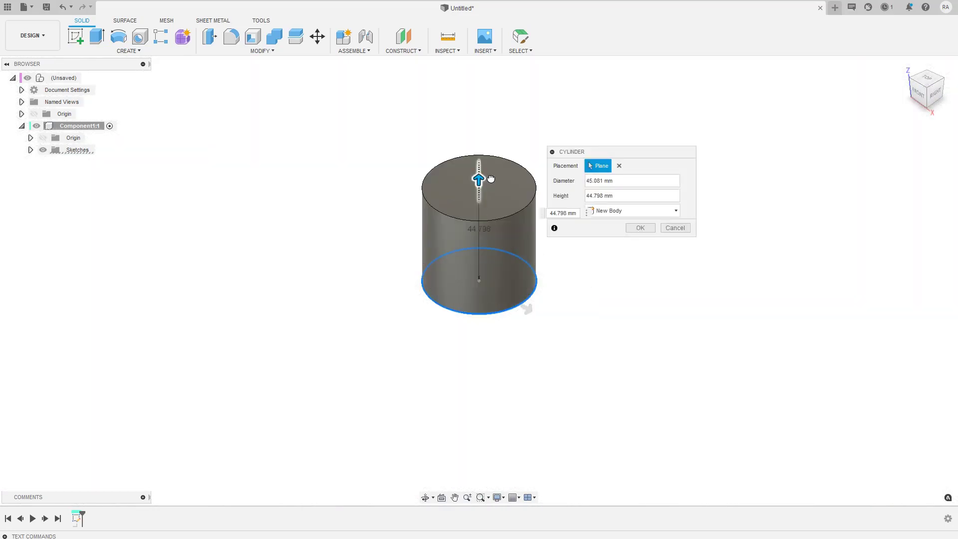
key(Return)
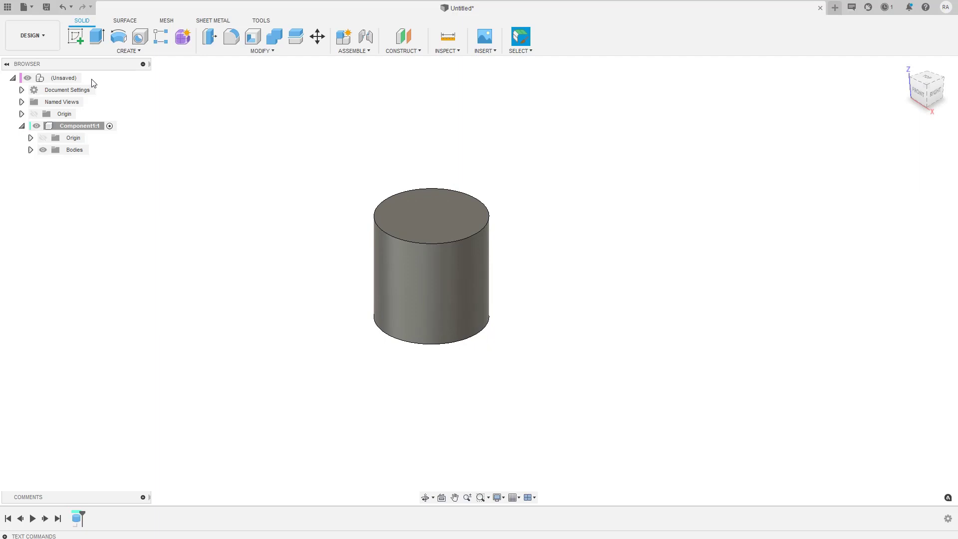
Create a 20 mm sphere as a new body on the vertical front plane, beside and above the cylinder
click(126, 52)
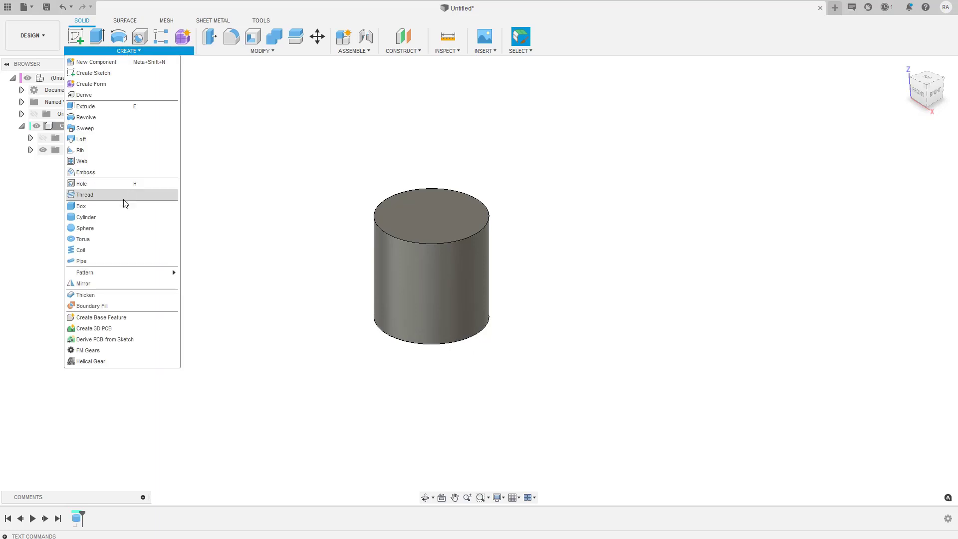
click(85, 228)
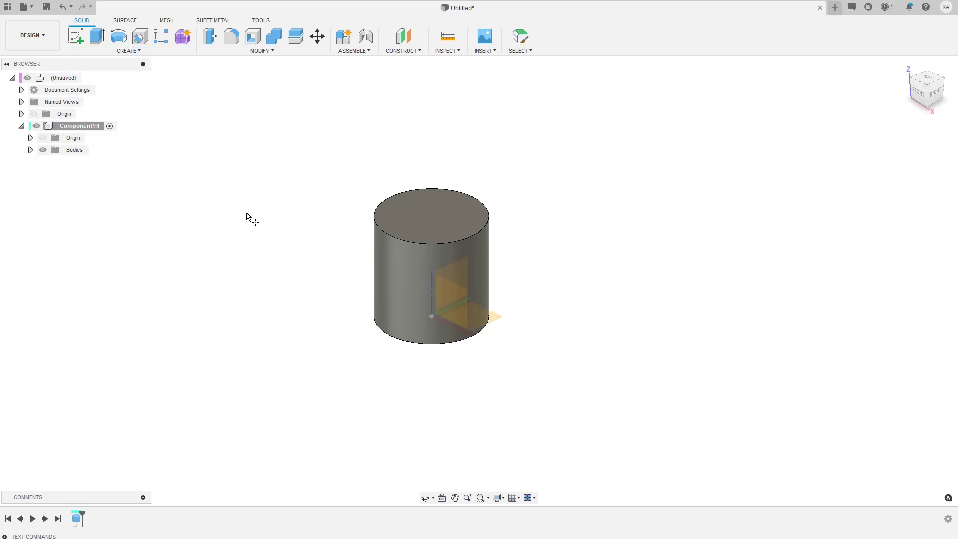
click(597, 216)
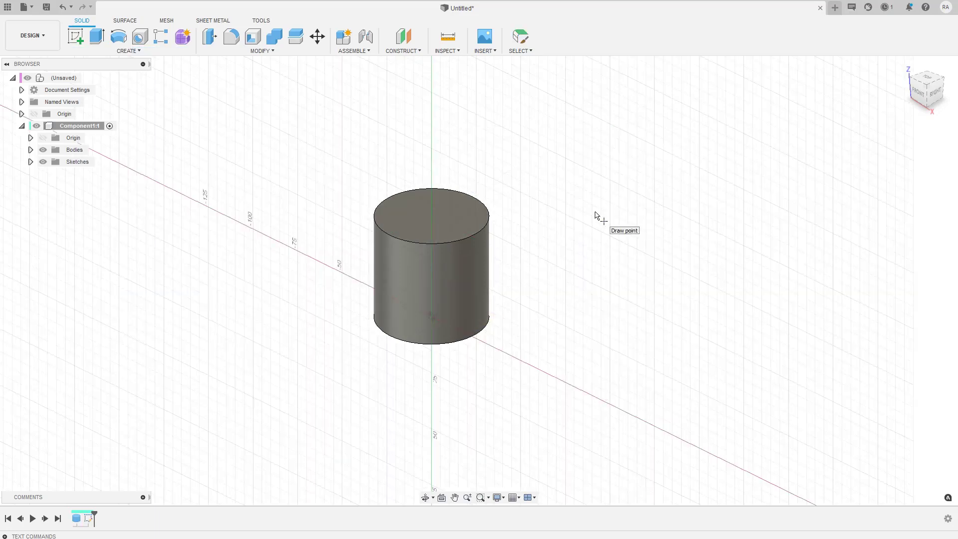
click(577, 216)
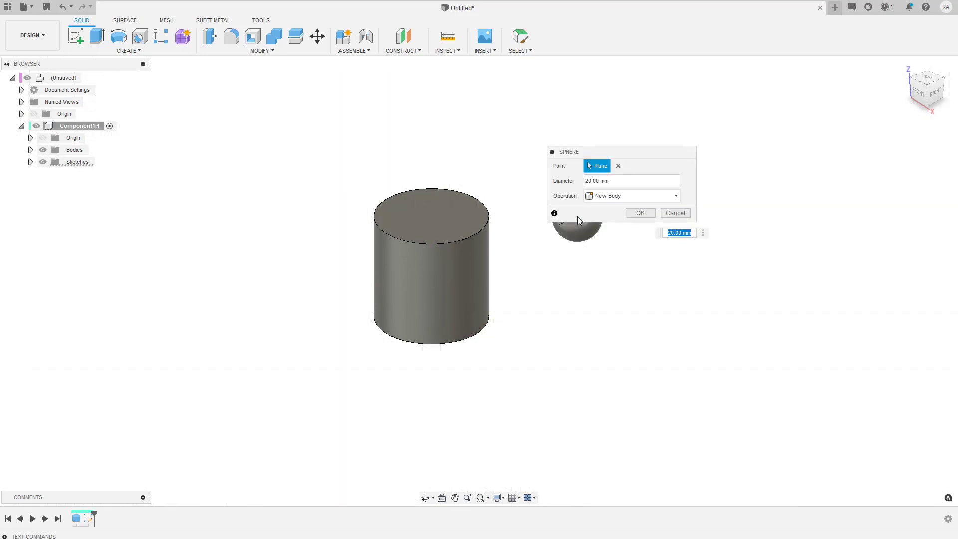
click(650, 216)
shift+middle_drag(650, 218, 586, 206)
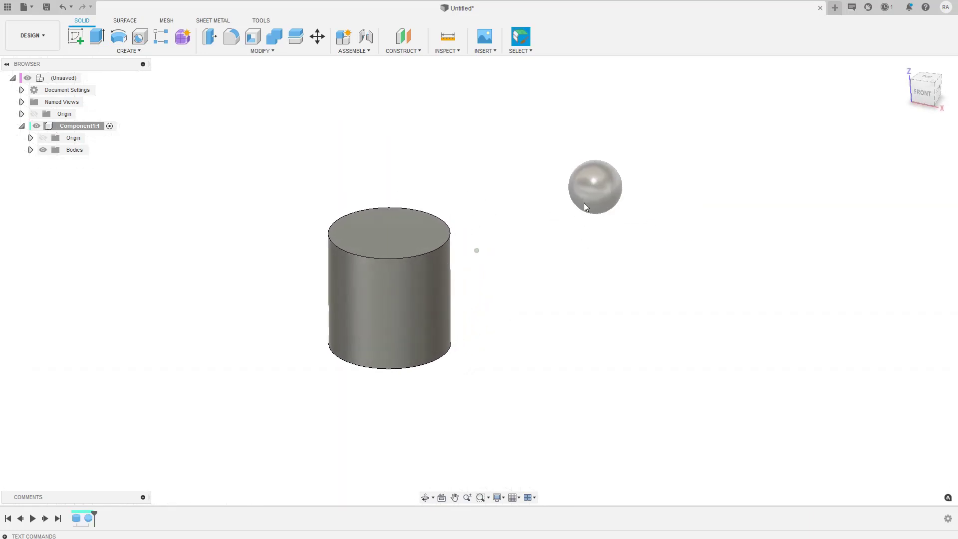
Edit the sphere feature and enlarge its diameter to nearly the width of the cylinder
click(89, 519)
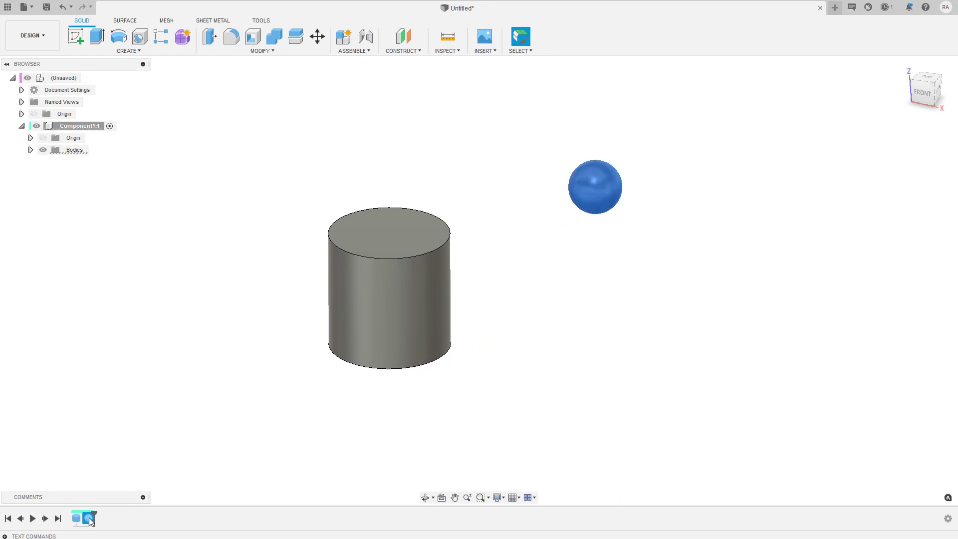
double_click(90, 519)
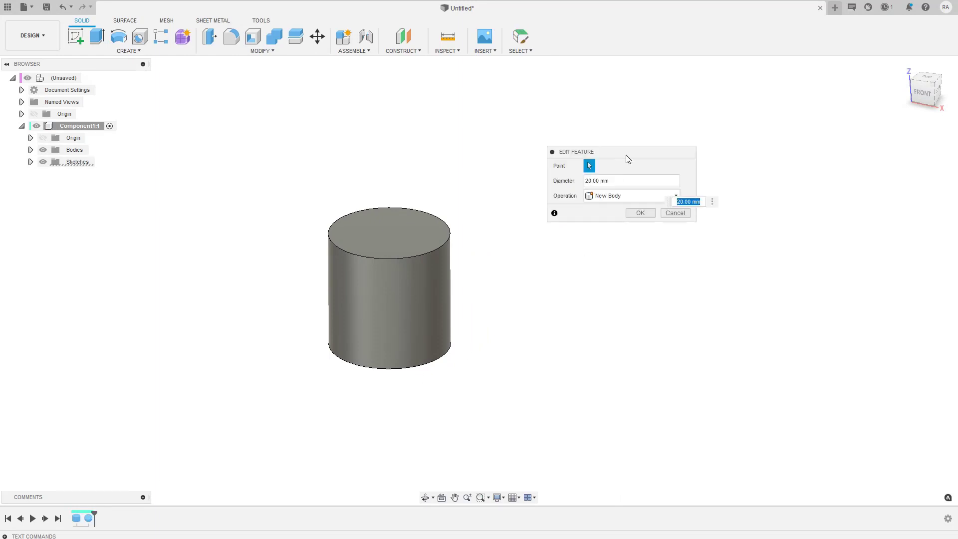
drag(625, 153, 783, 92)
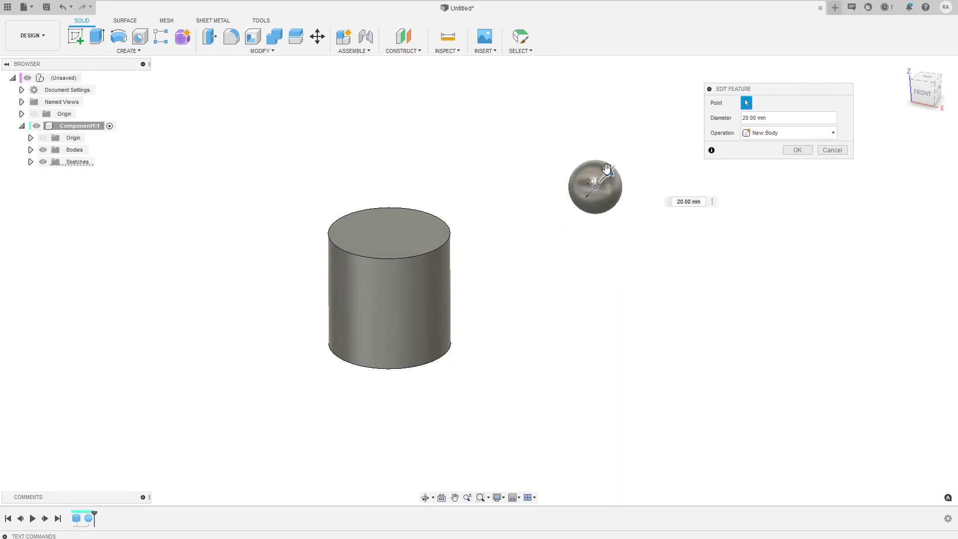
mouse_move(609, 172)
mouse_down()
mouse_move(621, 149)
mouse_move(619, 159)
mouse_up()
key(Return)
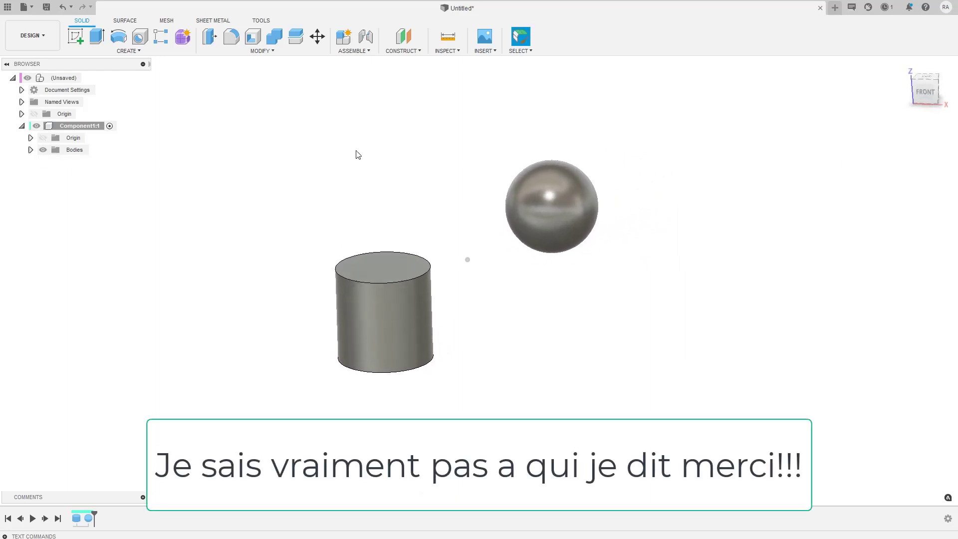
Expand the component's bodies and rename the cylinder body as Cylindre
click(30, 150)
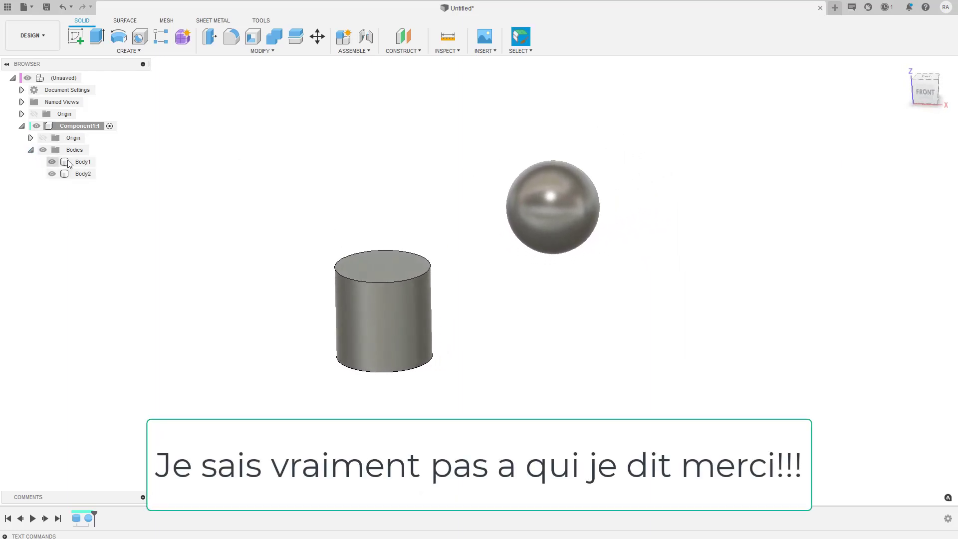
click(50, 162)
click(49, 162)
click(50, 162)
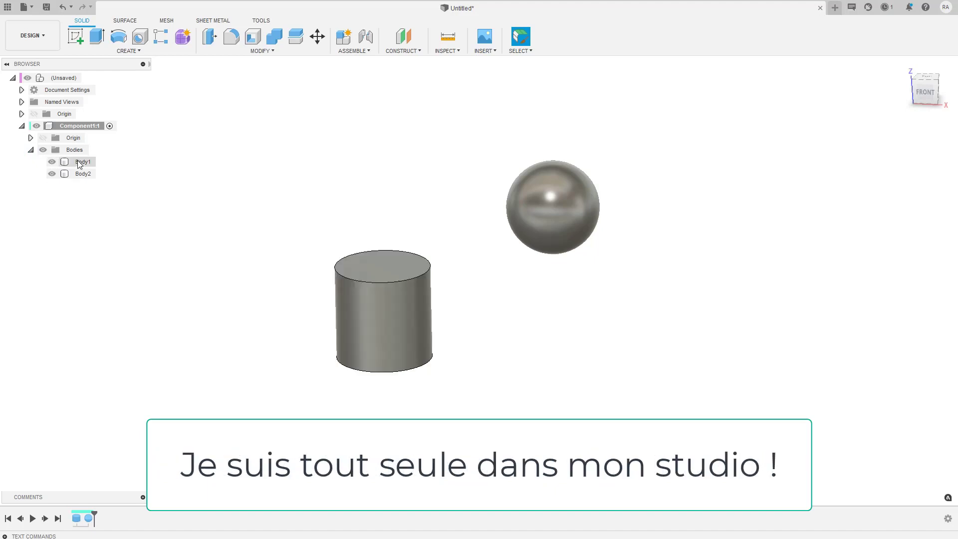
click(78, 164)
double_click(78, 162)
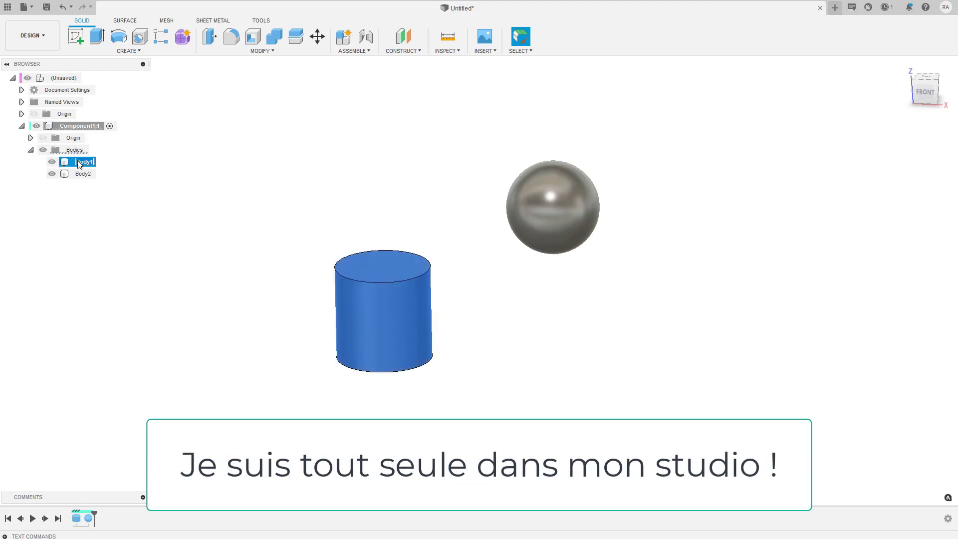
text(cy)
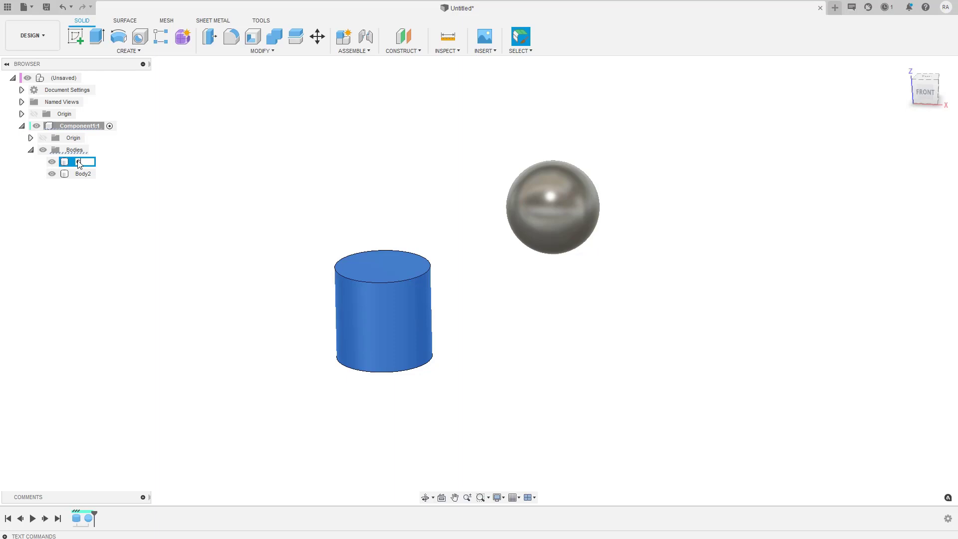
text(lindre)
key(Return)
Rename the sphere body as Ball
double_click(83, 174)
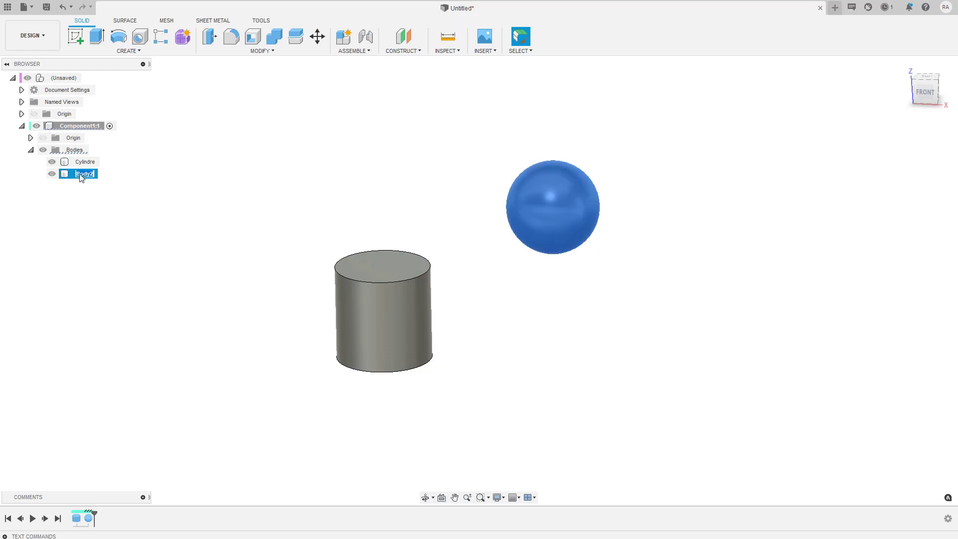
text(Ball)
key(Return)
Move the sphere's face along the X axis so the ball sits closer to the cylinder
mouse_move(563, 214)
shift+middle_down()
mouse_move(583, 217)
mouse_move(563, 222)
shift+middle_up()
click(571, 221)
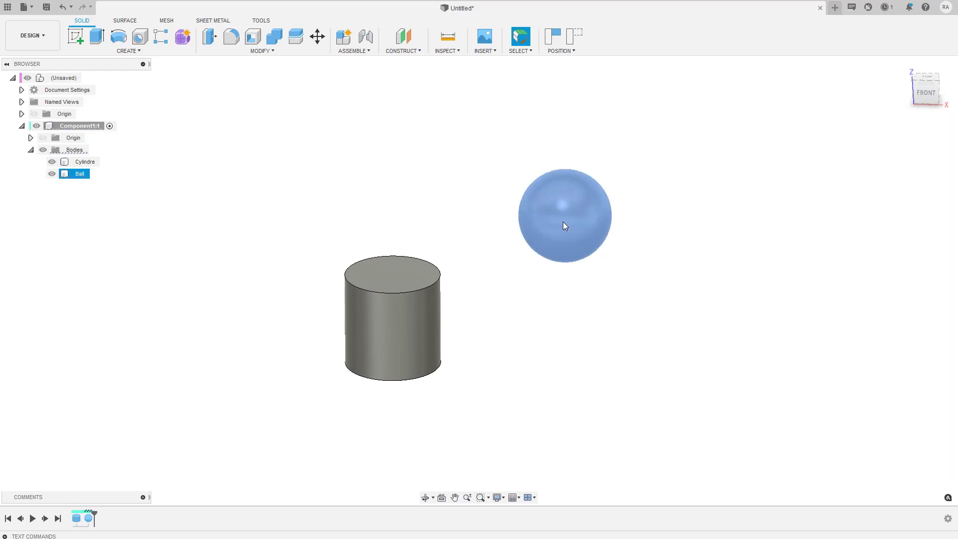
key(m)
right_click(563, 221)
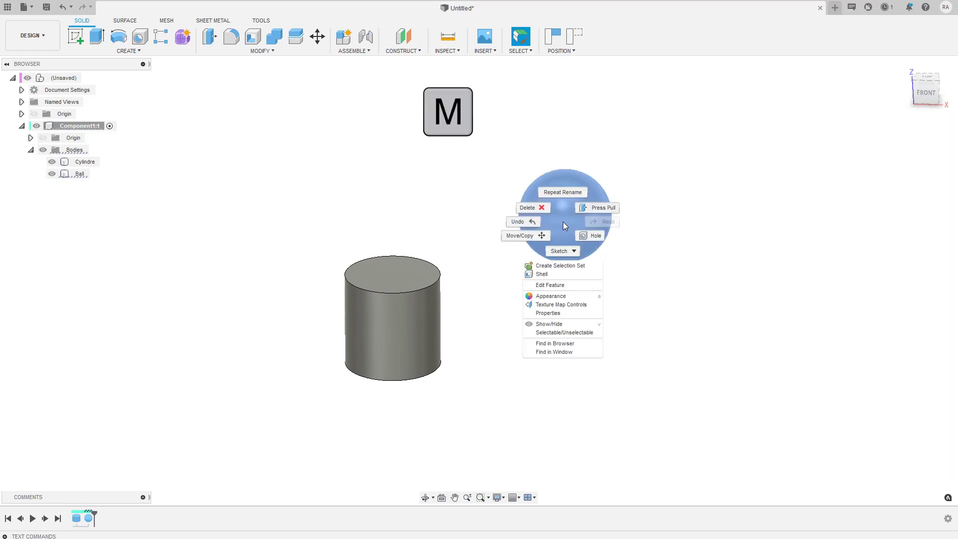
click(520, 232)
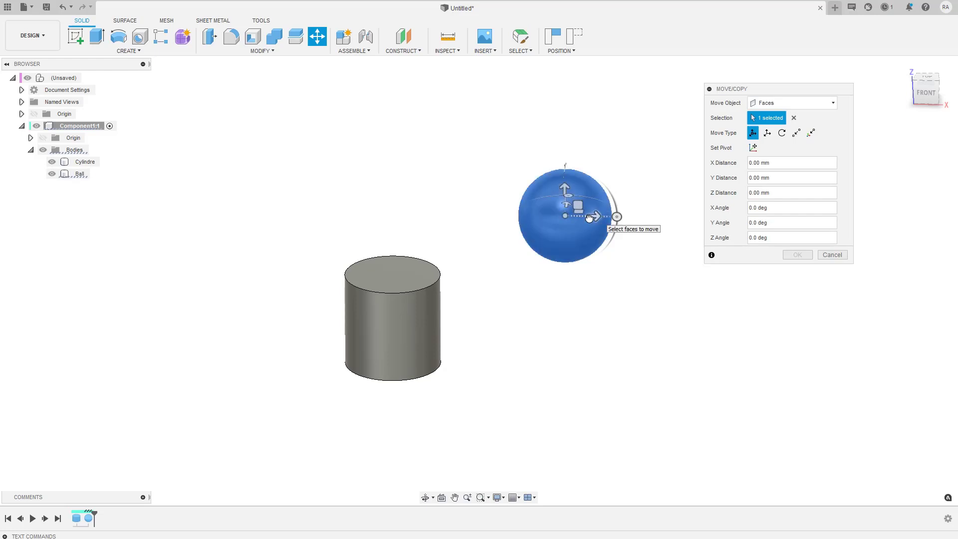
drag(595, 216, 528, 230)
key(Return)
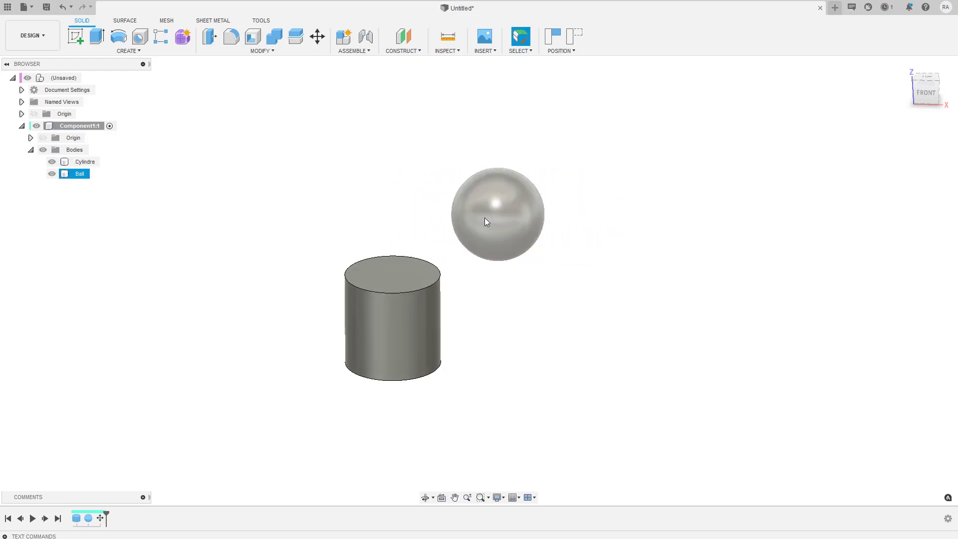
Rename the component containing both bodies as Cylindre
middle_drag(484, 218, 496, 208)
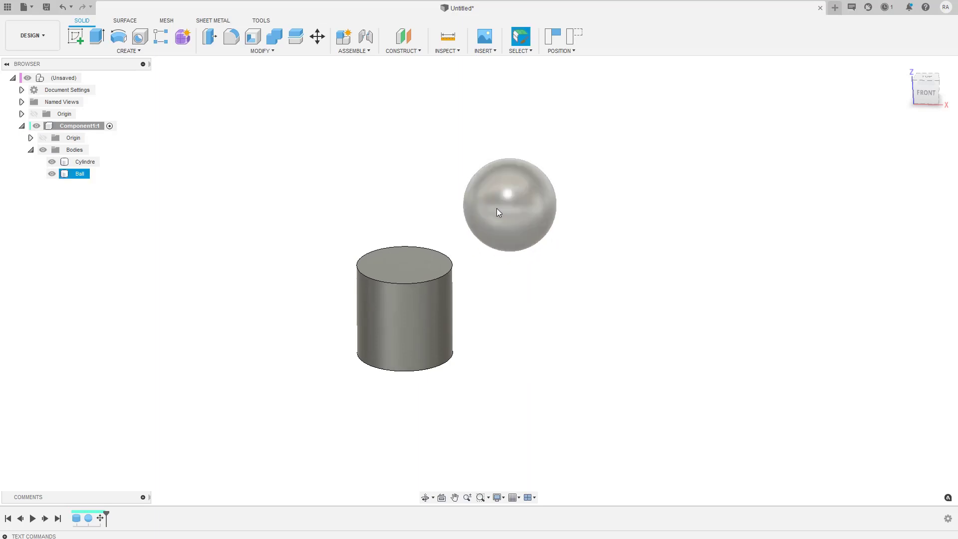
click(72, 126)
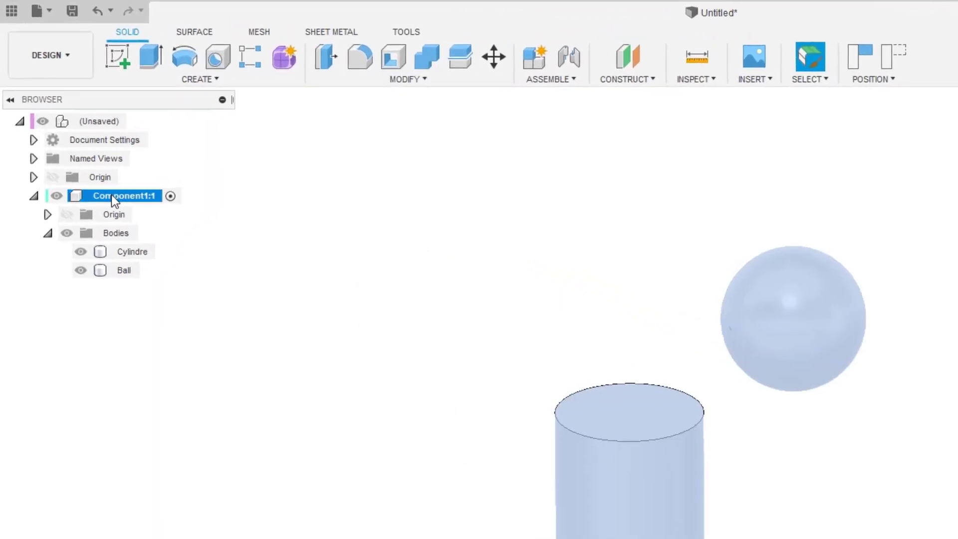
click(112, 195)
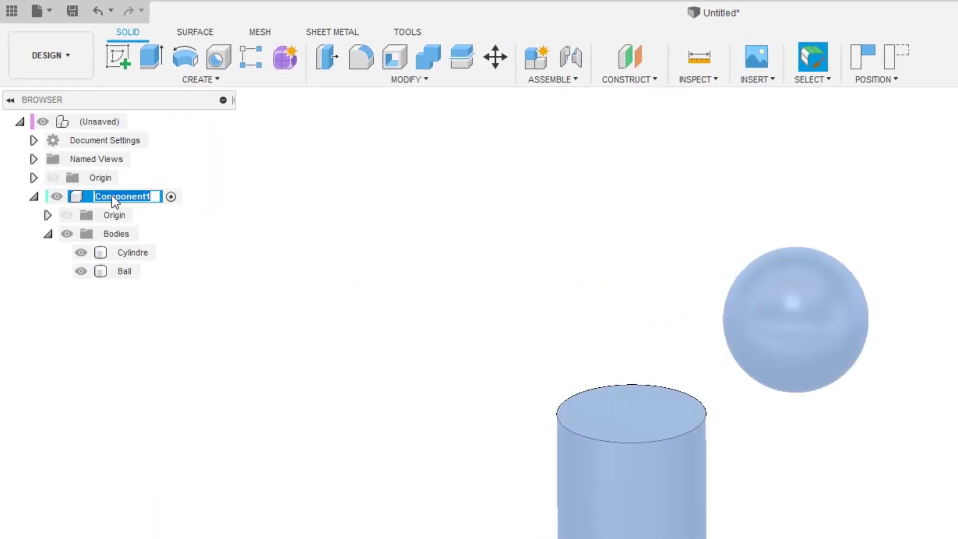
text(Cylindre)
key(Return)
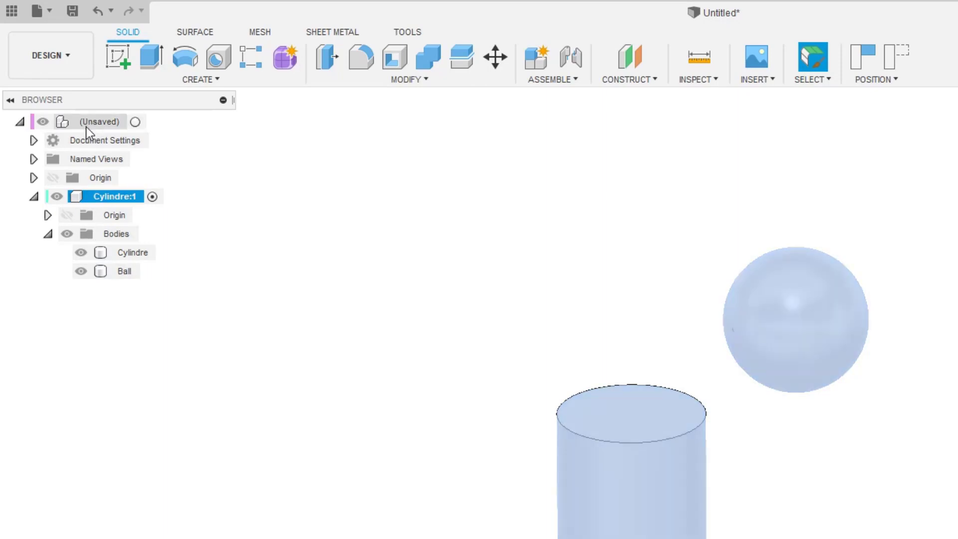
Activate the top-level component of the unsaved design and pick out the Cylindre component
click(136, 123)
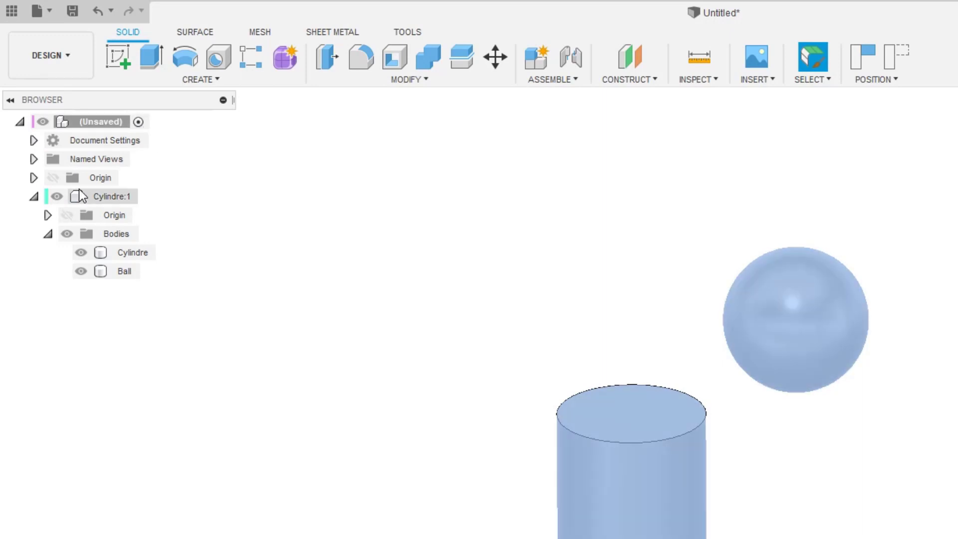
click(131, 197)
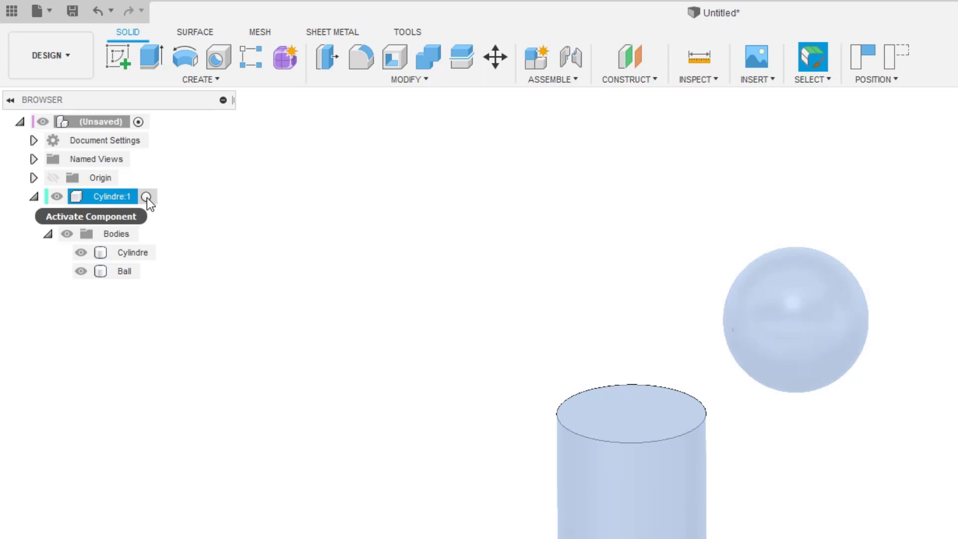
click(146, 197)
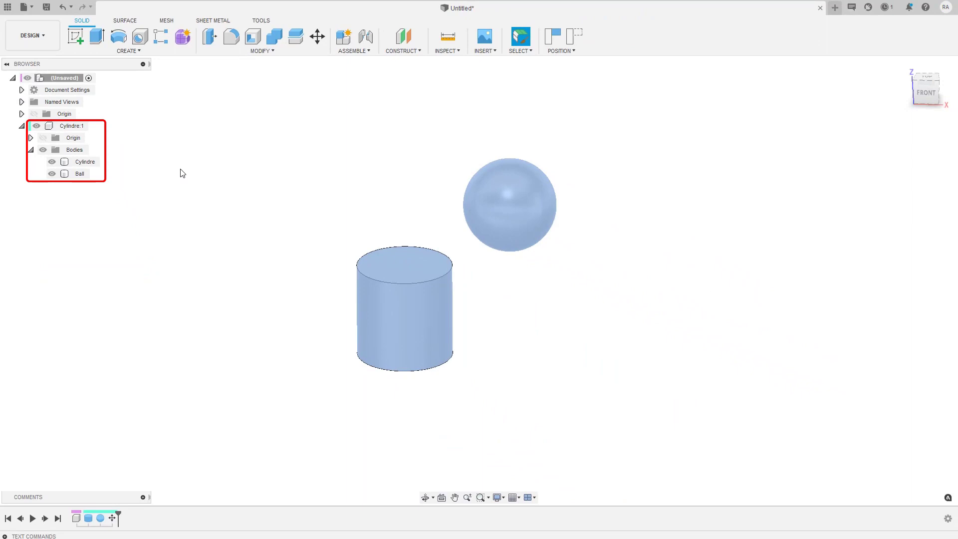
Create a new internal component under the top-level design and rename it Ball
key(shift+n)
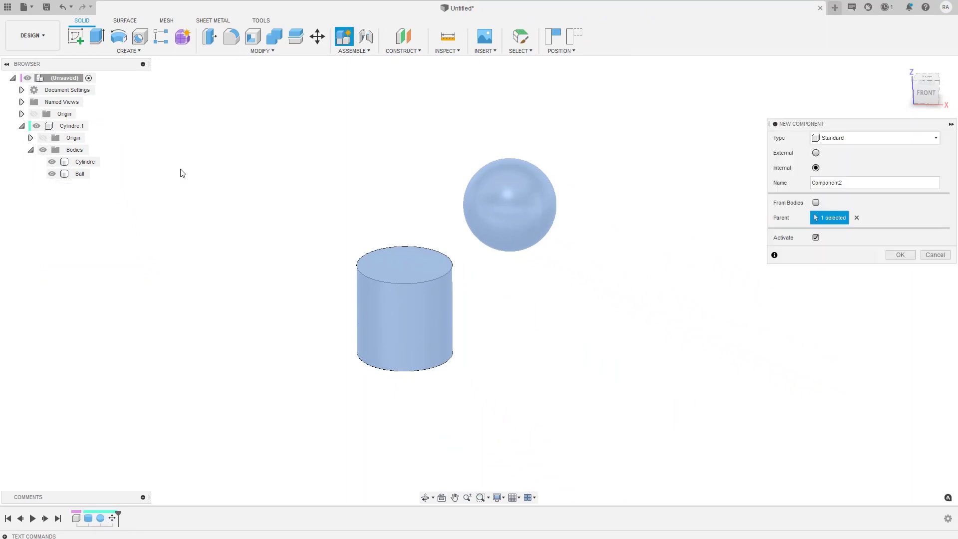
key(Return)
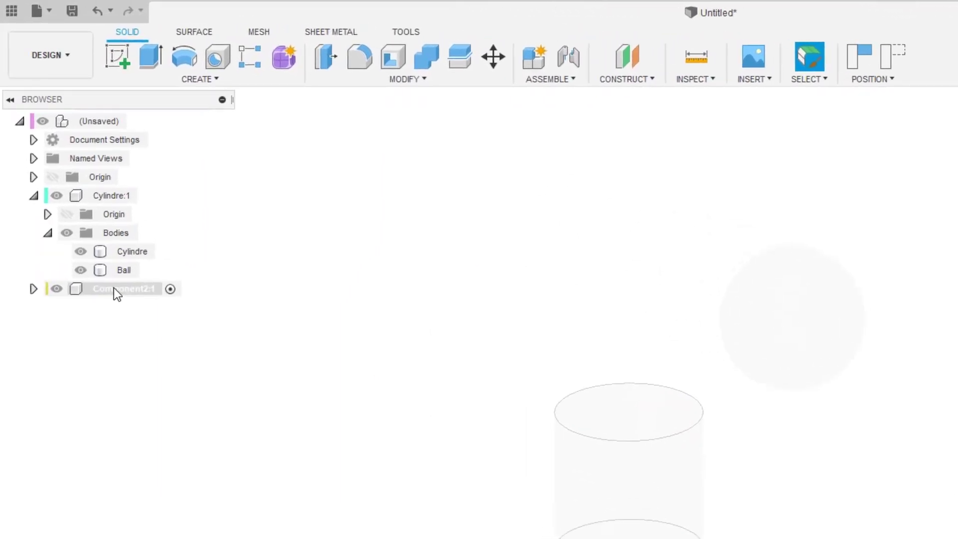
click(113, 288)
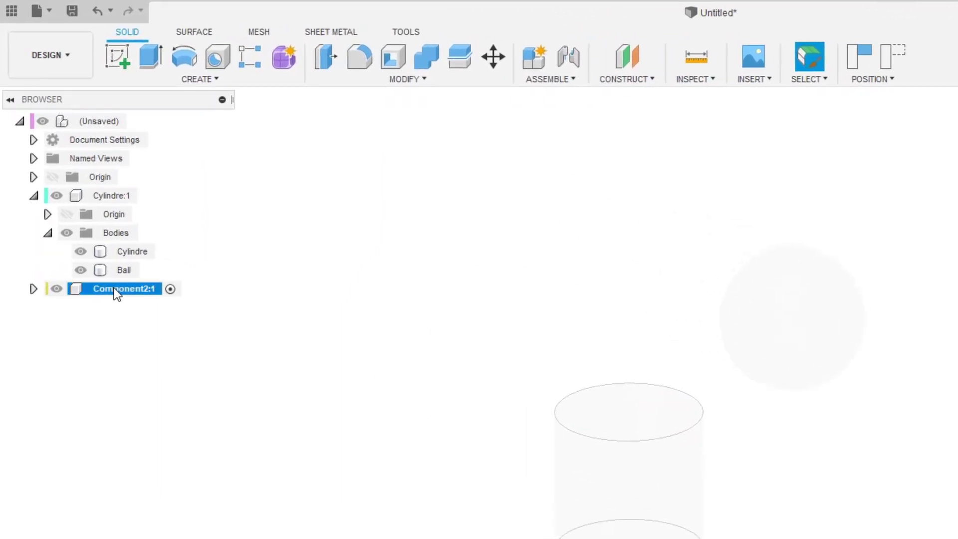
click(114, 288)
text(Ball)
key(Return)
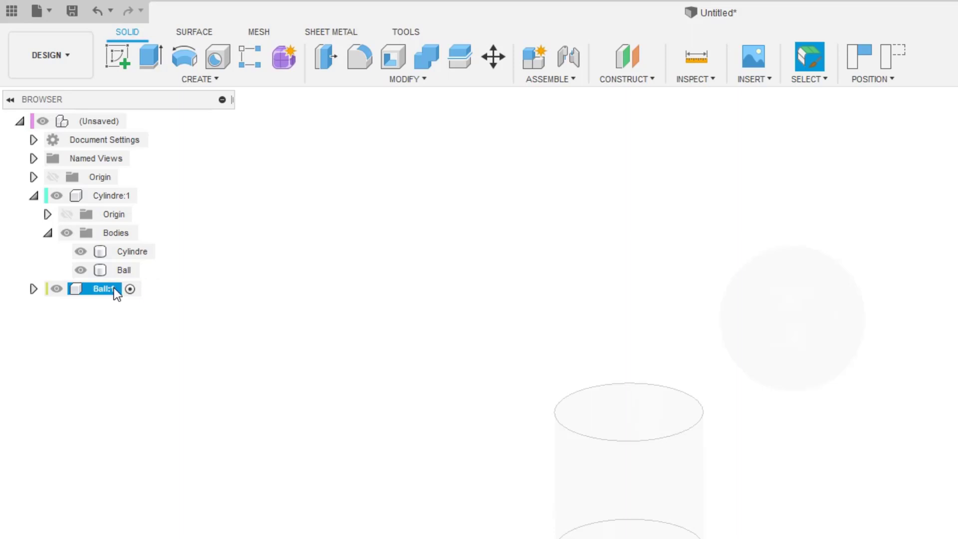
Transfer the Ball body from the Cylindre component into the Ball component, capturing the current position
click(100, 271)
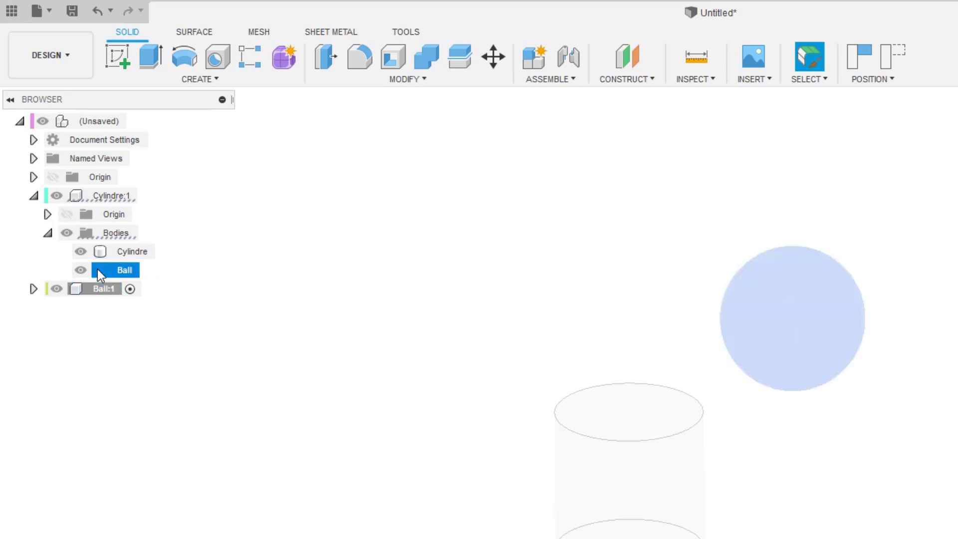
drag(98, 272, 79, 297)
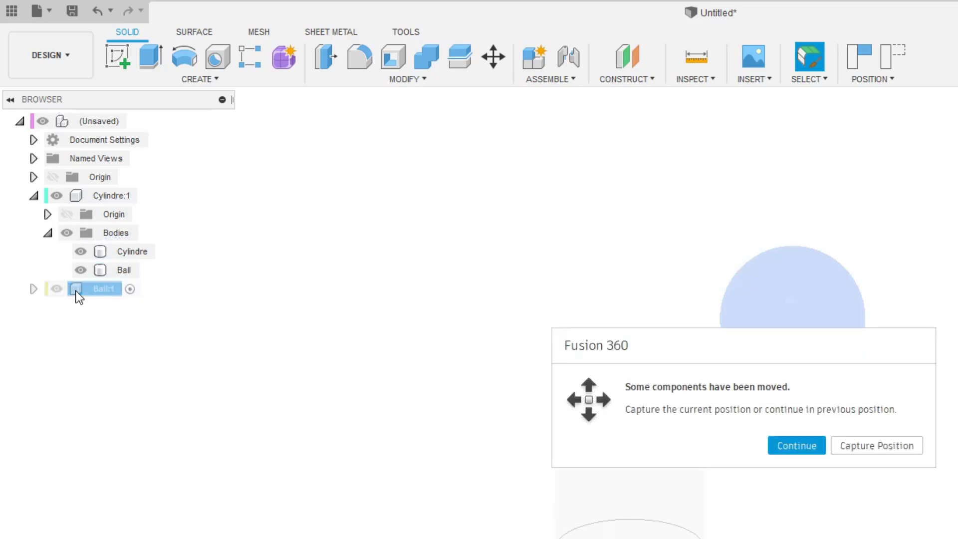
click(892, 445)
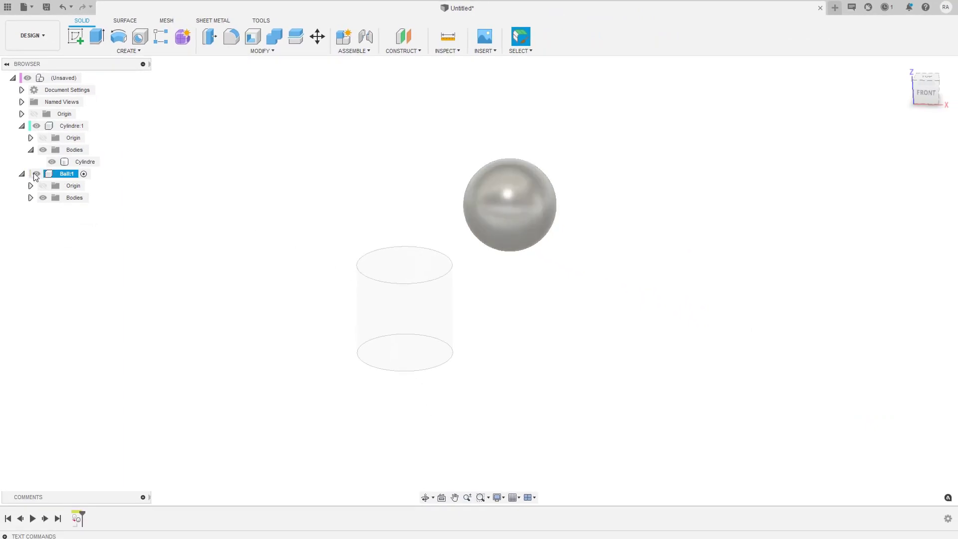
click(35, 174)
click(36, 174)
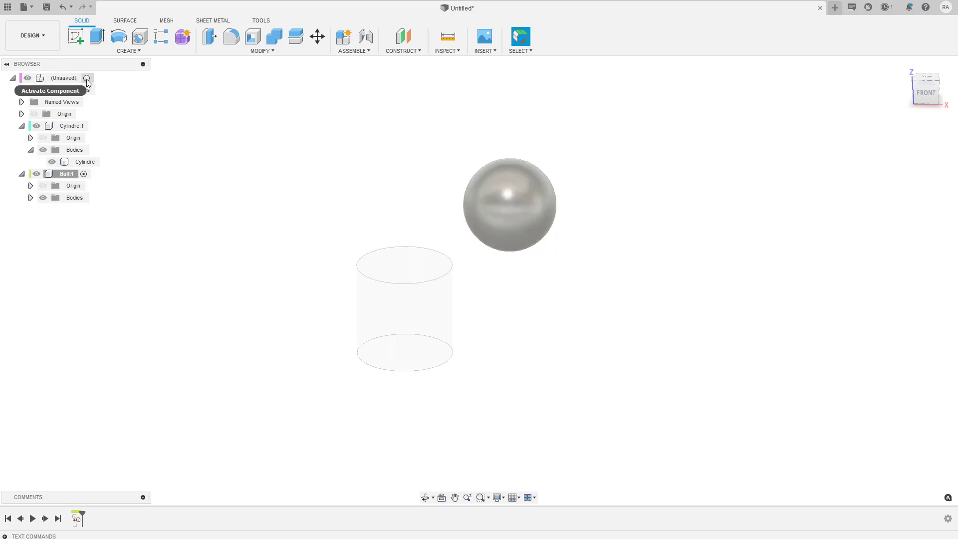
Activate the top-level component and reposition the ball so it overlaps the upper edge of the cylinder
click(87, 78)
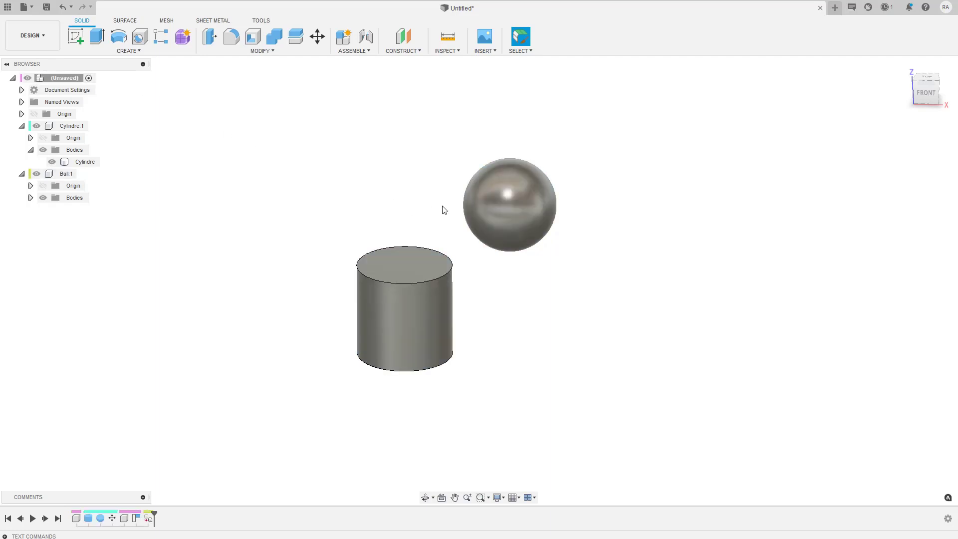
mouse_move(514, 211)
mouse_down()
mouse_move(663, 219)
mouse_move(562, 259)
mouse_move(586, 186)
mouse_move(674, 284)
mouse_move(547, 282)
mouse_move(512, 181)
mouse_move(593, 210)
mouse_move(522, 244)
mouse_move(508, 184)
mouse_move(542, 234)
mouse_move(526, 197)
mouse_move(523, 210)
mouse_up()
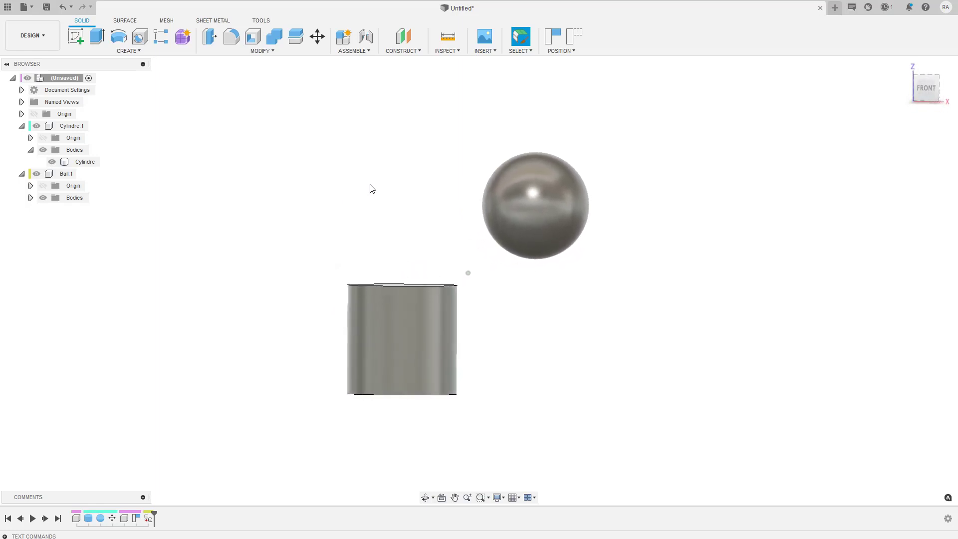
drag(545, 203, 490, 274)
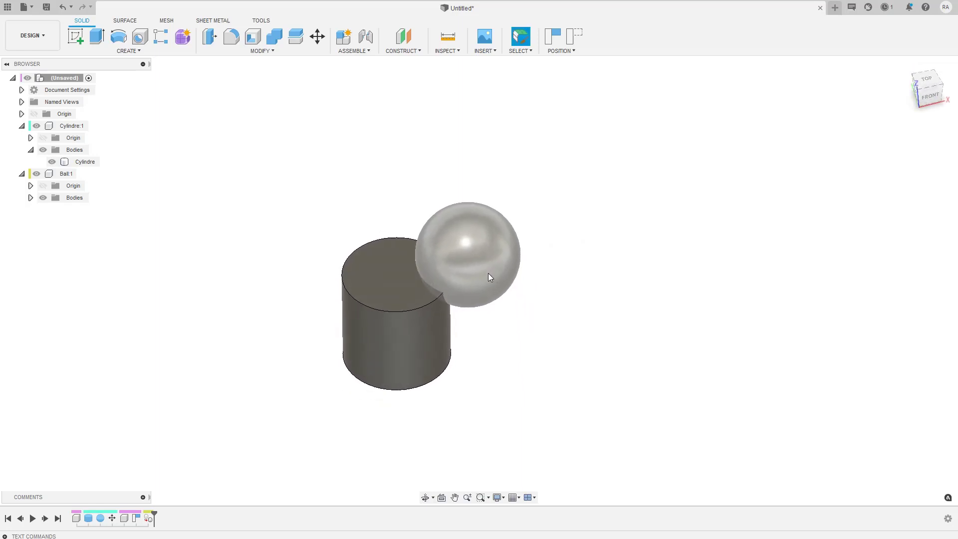
Search the appearance library for red and apply Aluminum - Anodized Glossy (Red) to the ball
right_click(462, 236)
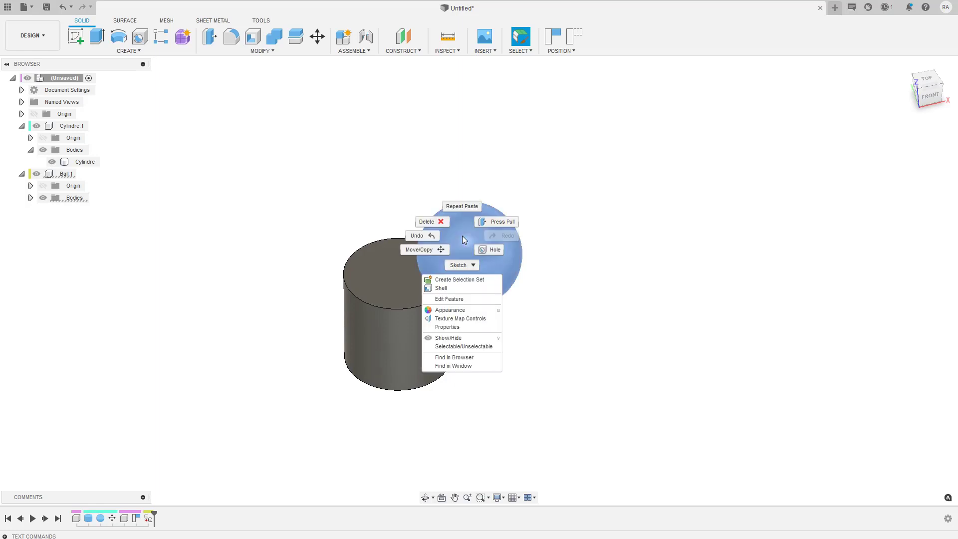
click(441, 311)
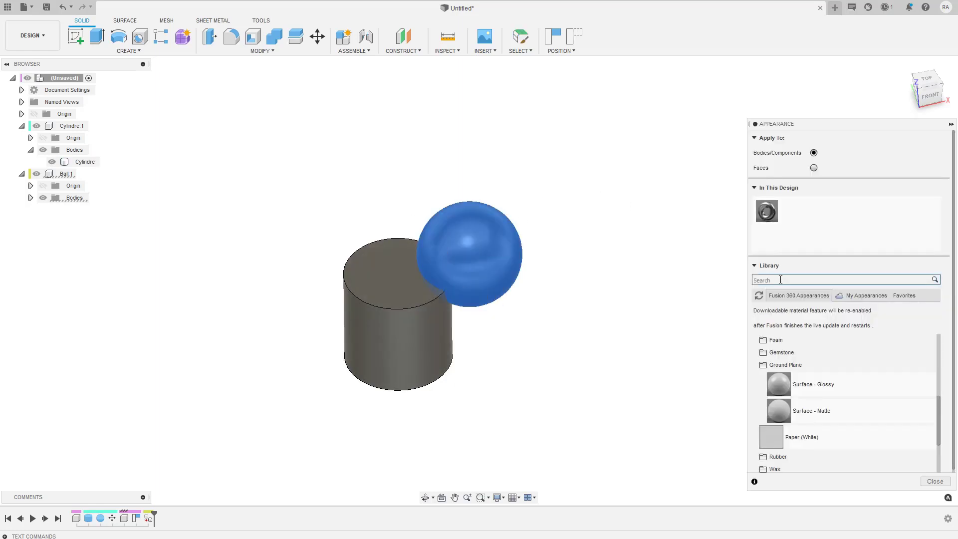
click(780, 280)
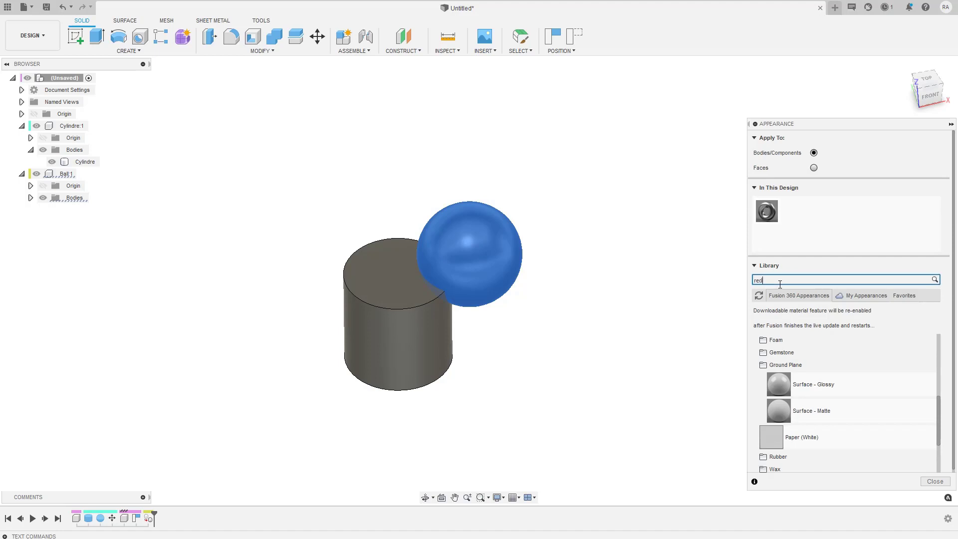
drag(763, 395, 486, 256)
Search the appearance library for blu and apply Paint - Enamel Glossy (Blue) to the cylinder
click(778, 280)
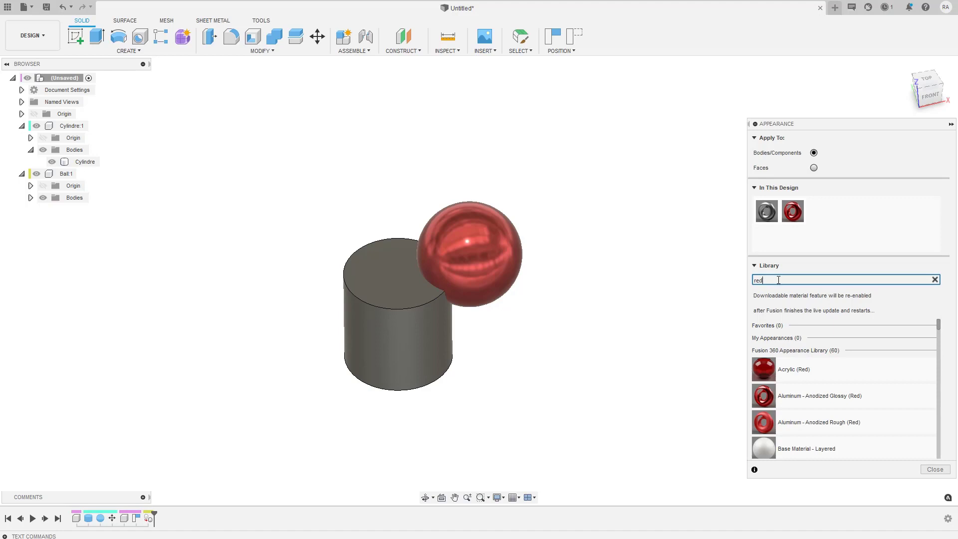
drag(779, 280, 720, 267)
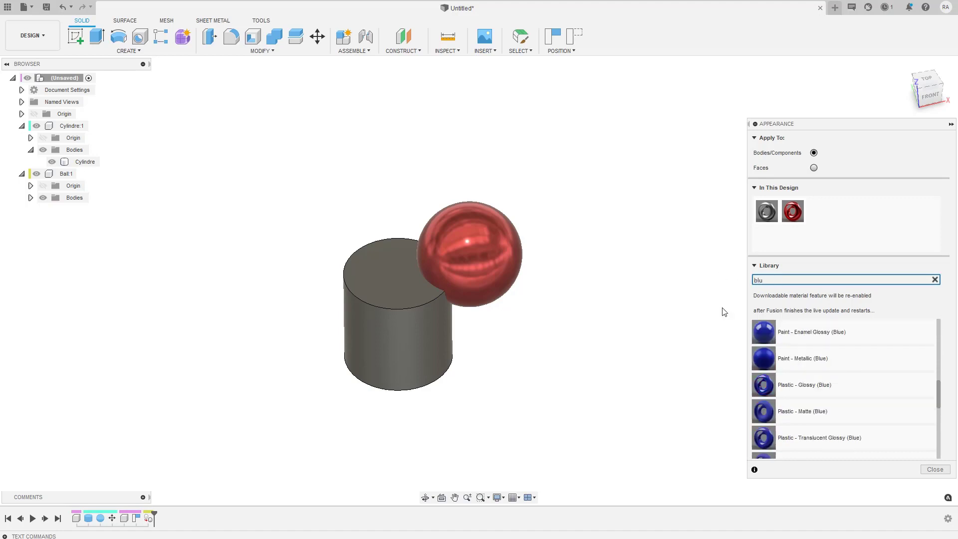
mouse_move(766, 337)
mouse_down()
mouse_move(513, 342)
mouse_move(401, 318)
mouse_up()
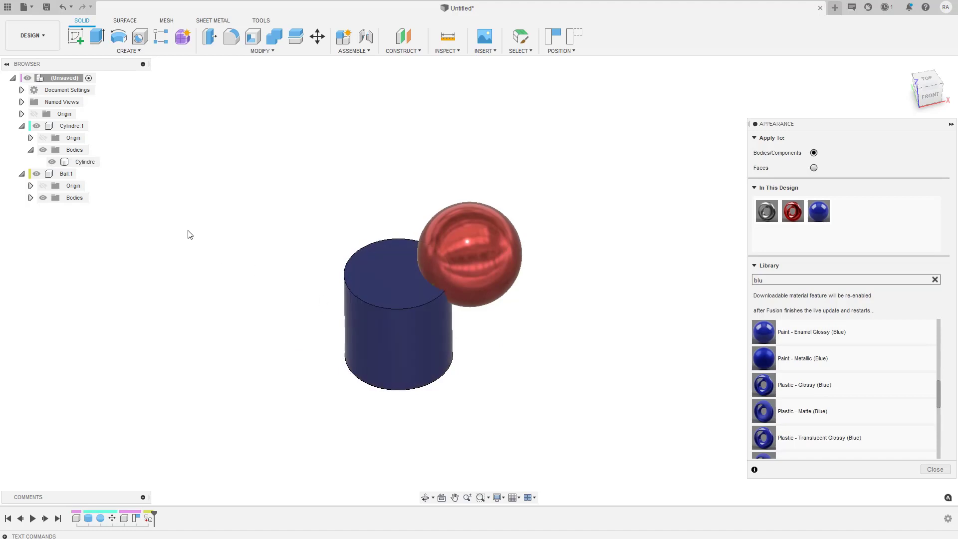
click(928, 469)
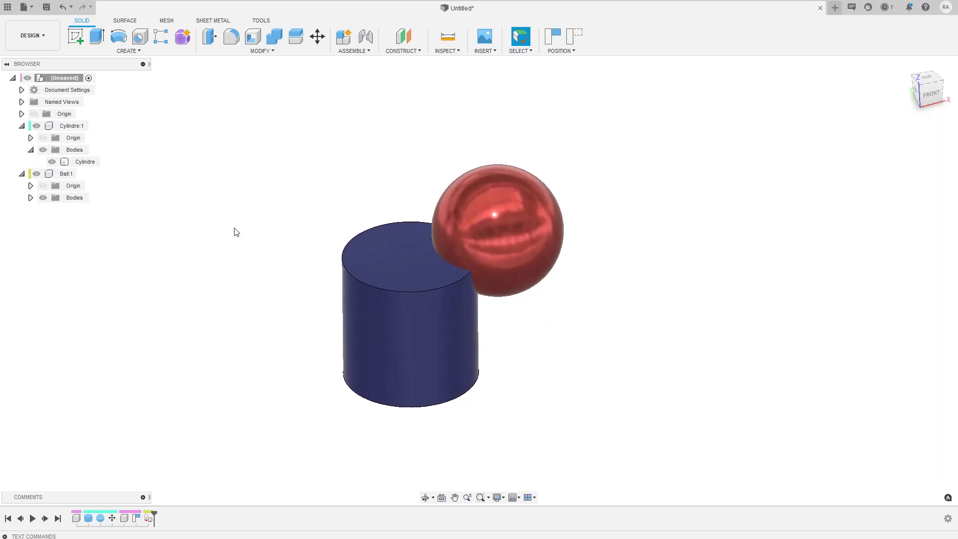
Collapse the Ball and Cylindre components in the browser and create a new internal component named Tige
click(22, 174)
click(22, 126)
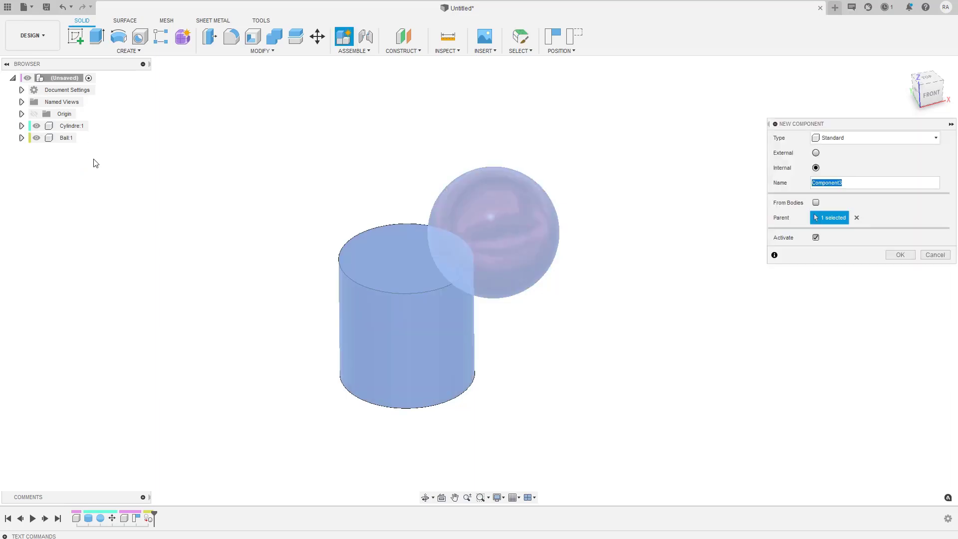
text(Tige)
key(Return)
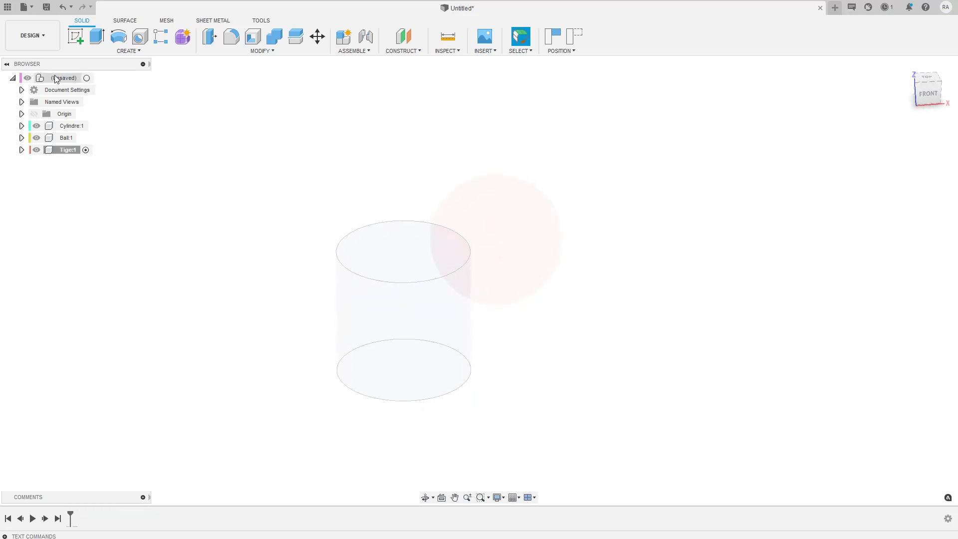
Create a tall cylinder about 10.1 mm in diameter on the horizontal origin plane, running vertically through the ball, capturing the moved components' position
click(113, 50)
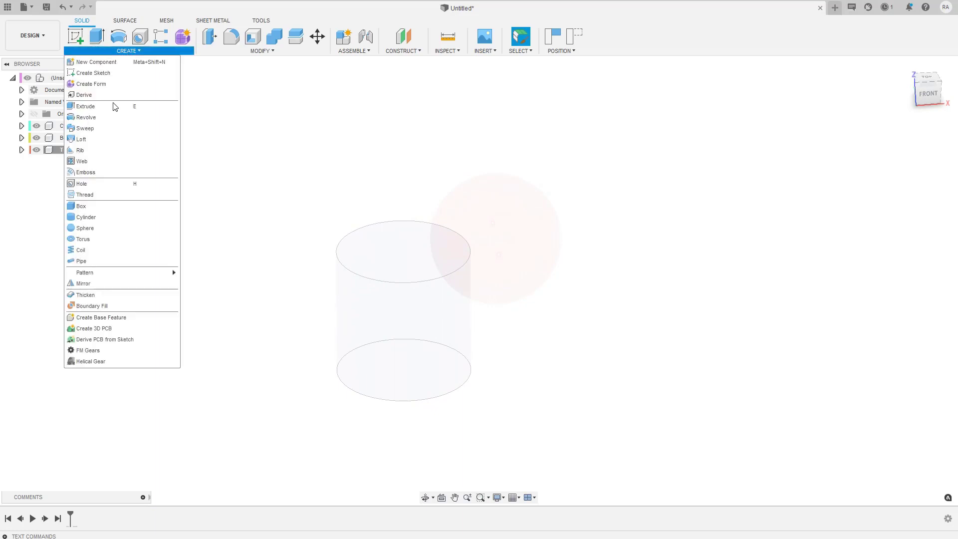
click(92, 219)
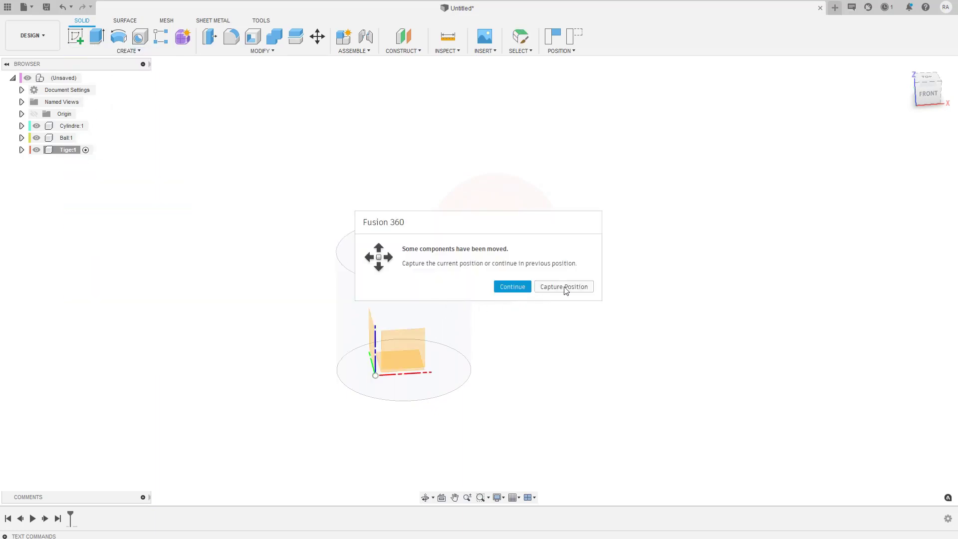
click(564, 287)
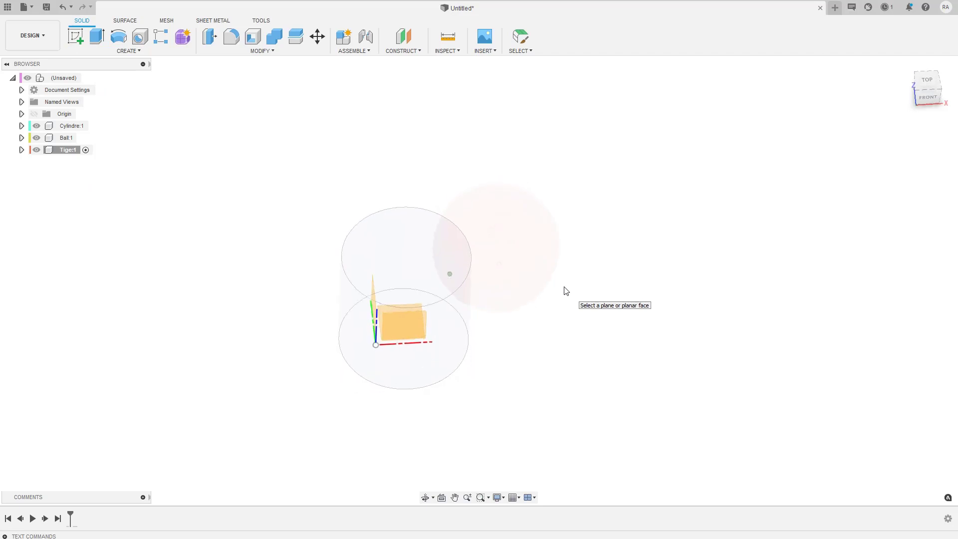
click(377, 297)
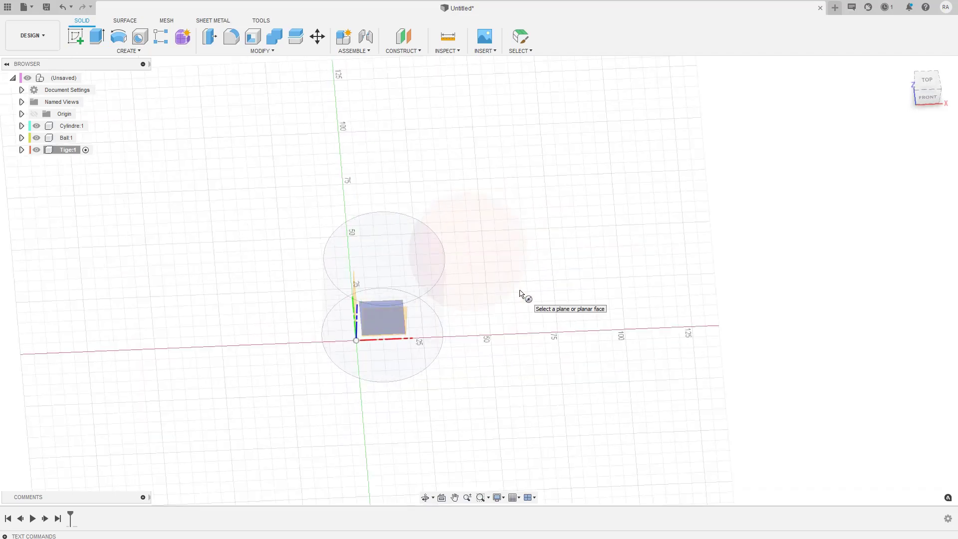
shift+middle_drag(563, 259, 564, 280)
click(391, 261)
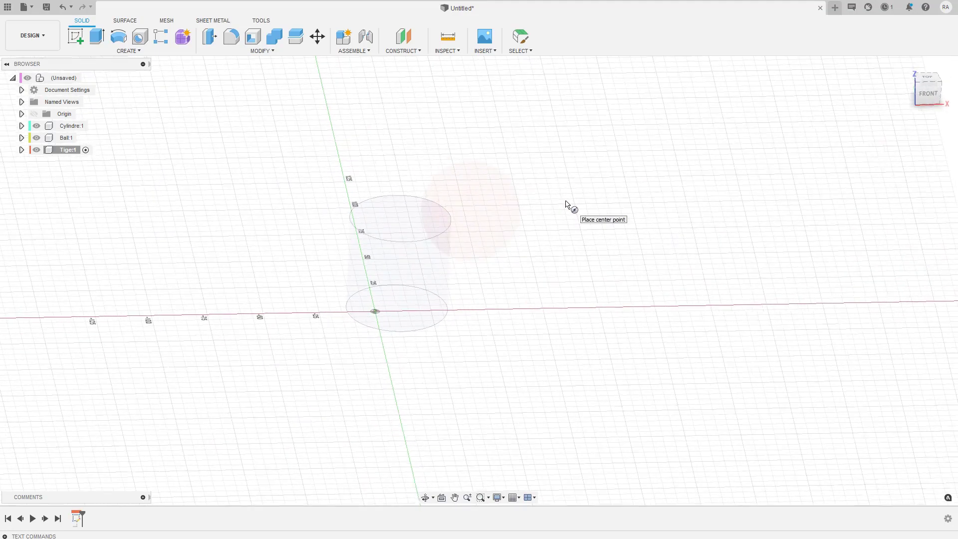
click(925, 80)
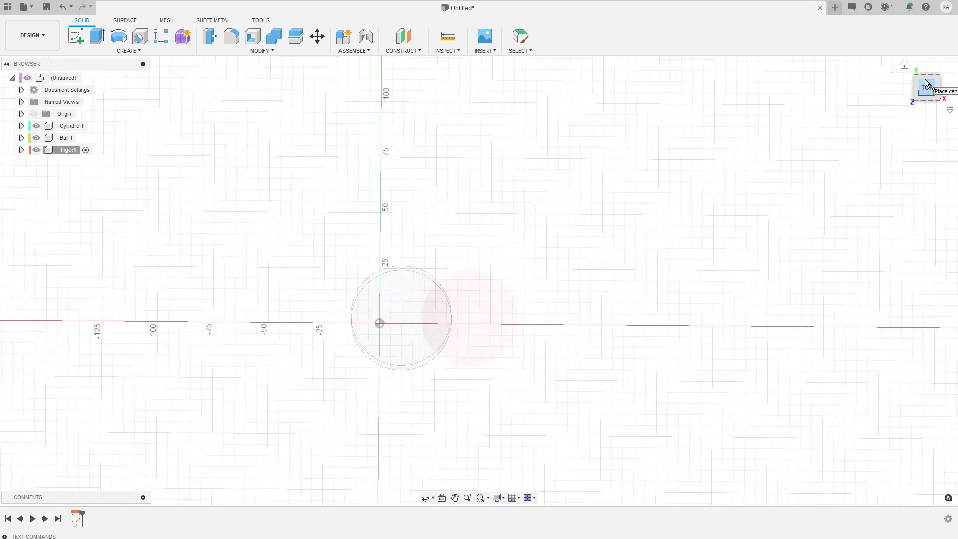
click(479, 319)
click(489, 325)
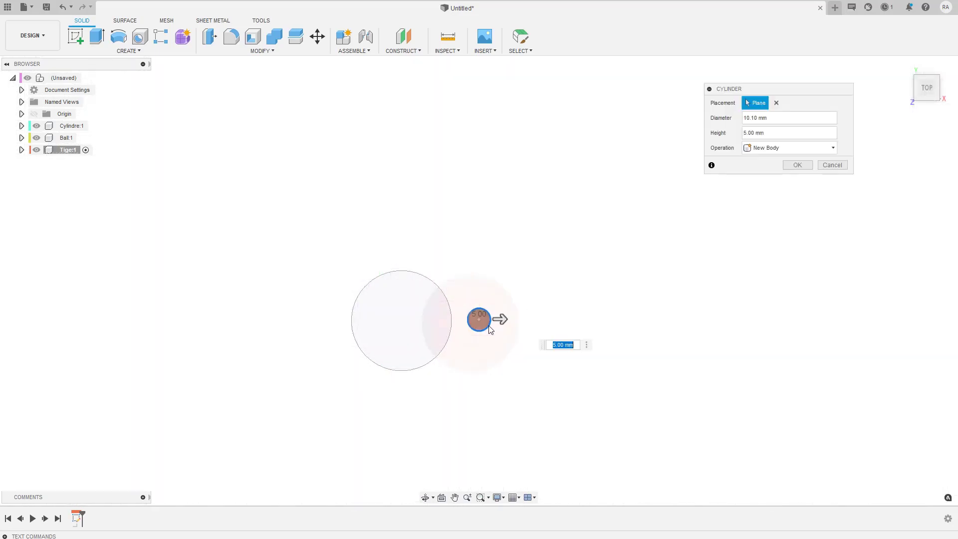
drag(482, 341, 479, 145)
key(Return)
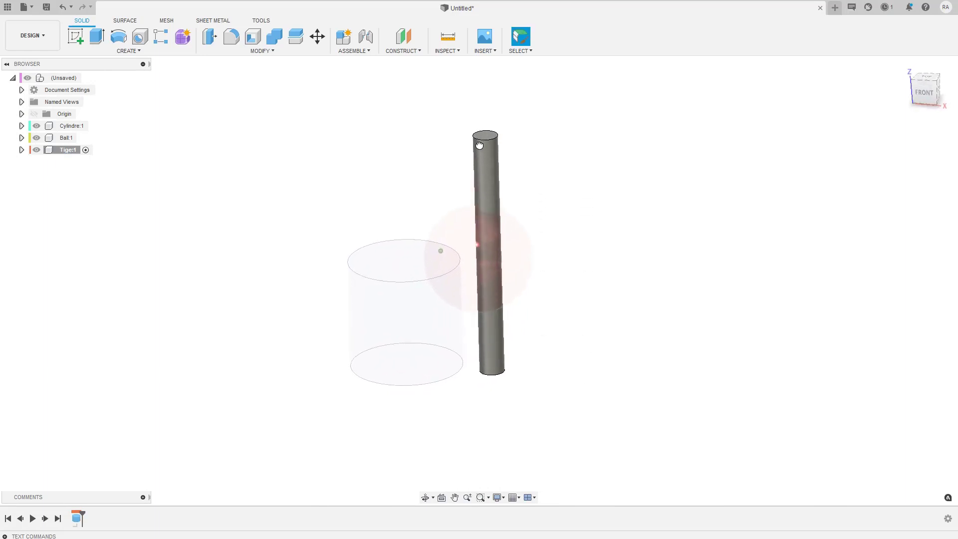
Activate the top-level component and set up a Combine cut with the ball as target body and the large cylinder as tool body
click(86, 78)
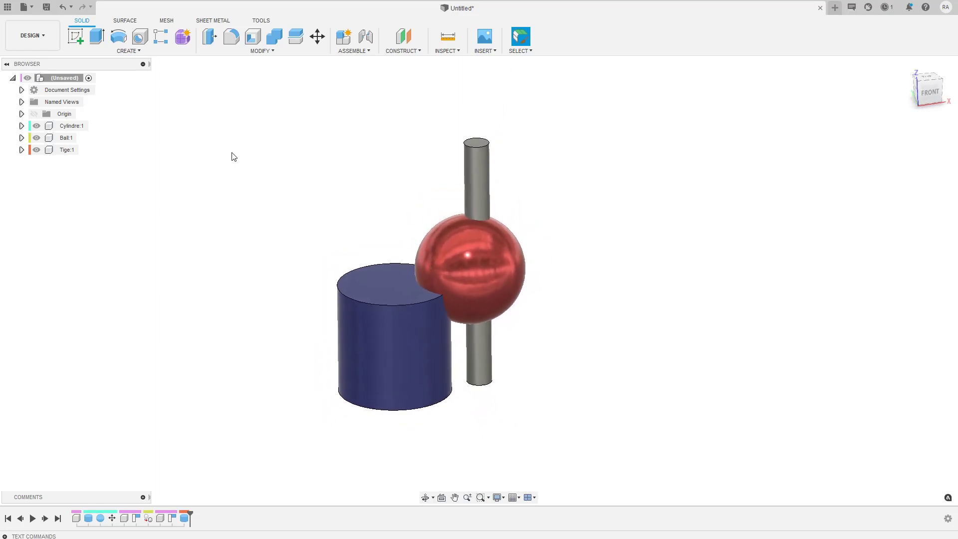
click(274, 36)
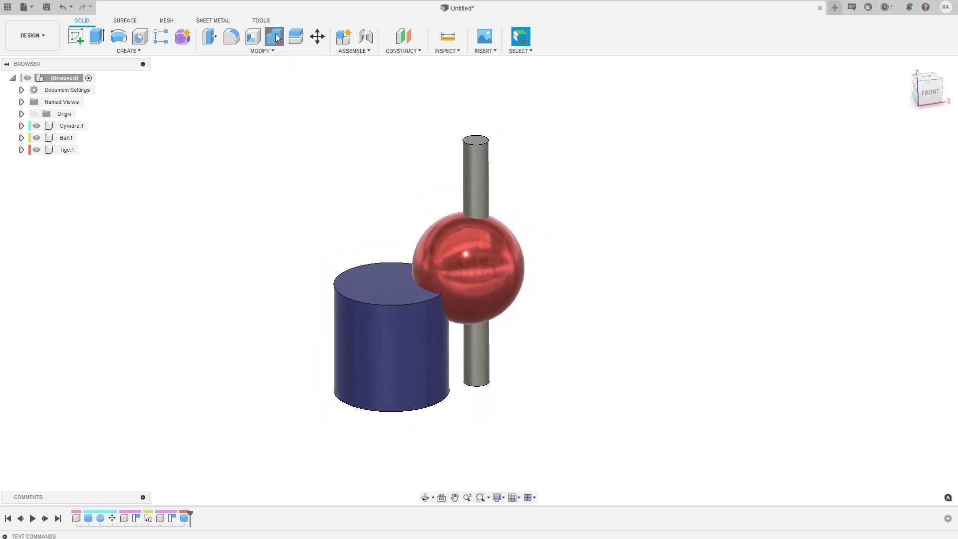
drag(754, 86, 608, 148)
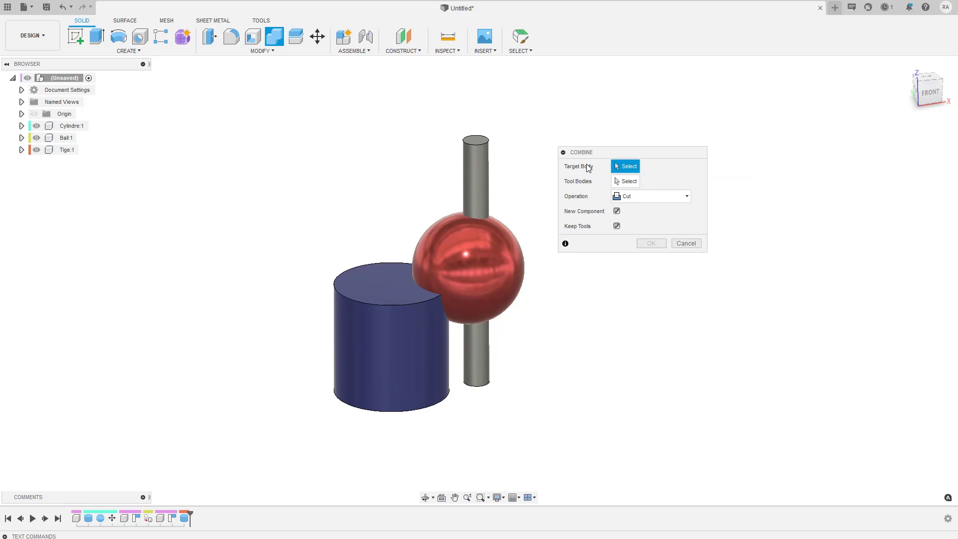
click(455, 255)
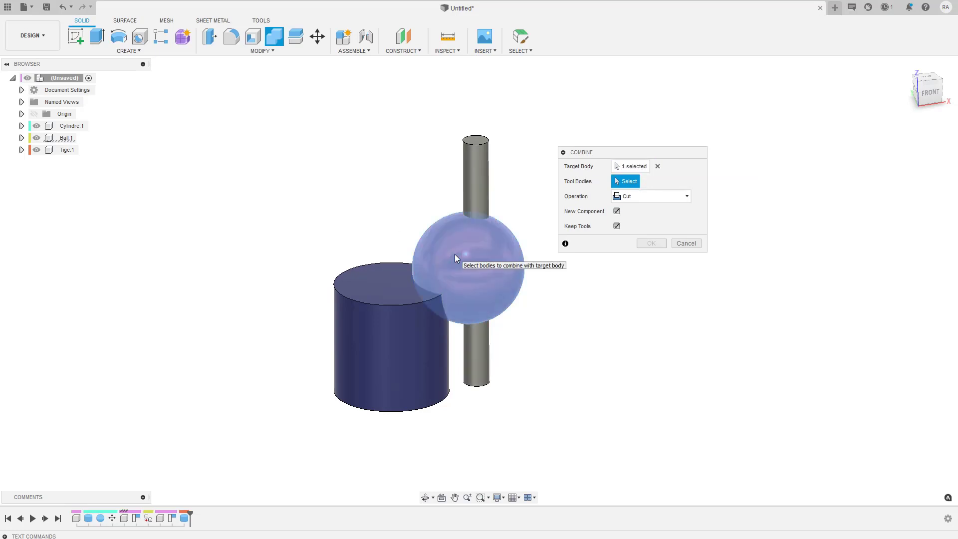
click(403, 337)
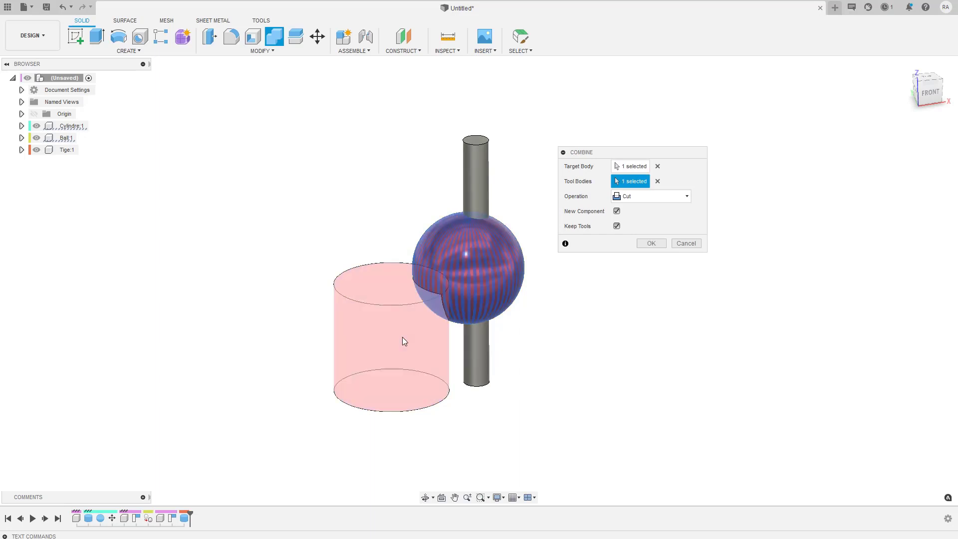
Redo the Combine selections with the ball as target body and the rod and large cylinder as tool bodies
click(658, 181)
click(630, 166)
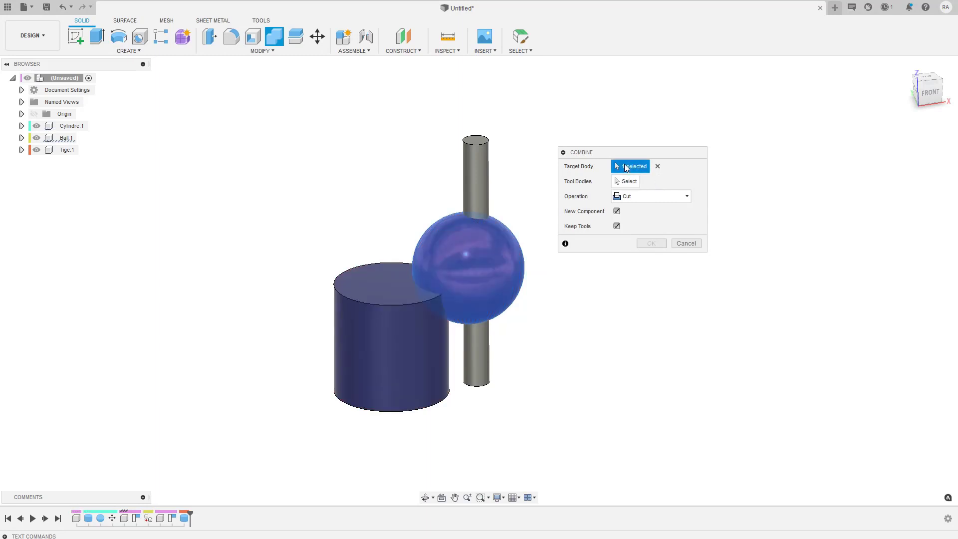
click(472, 172)
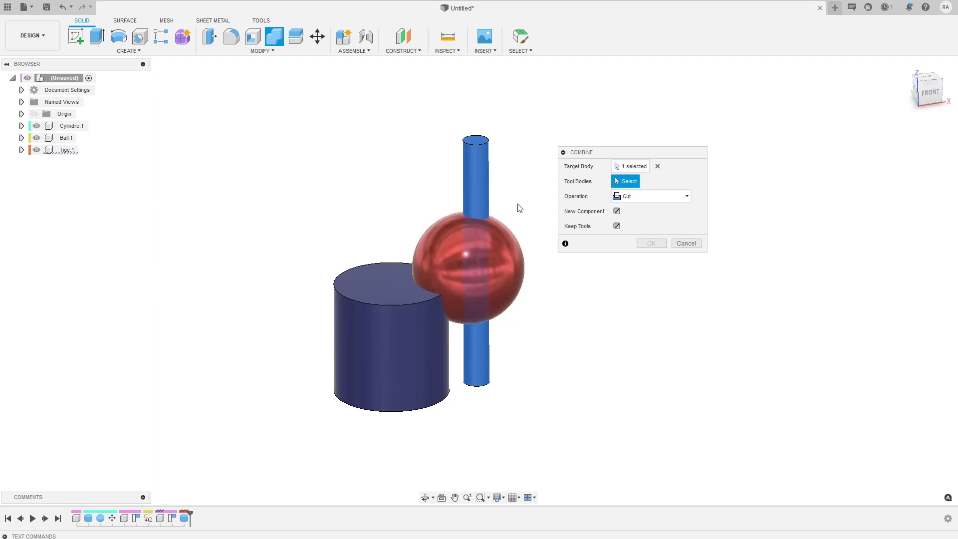
click(633, 170)
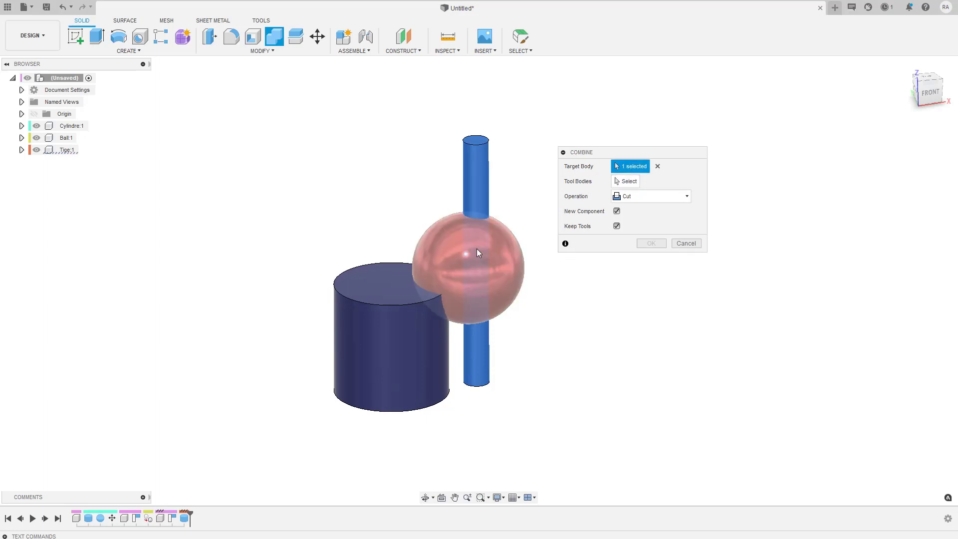
click(447, 256)
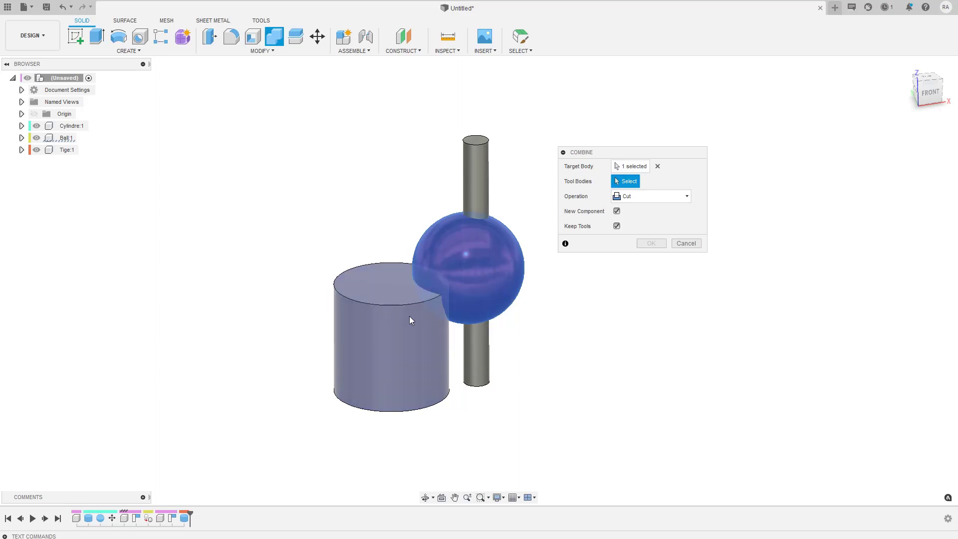
click(475, 166)
click(392, 352)
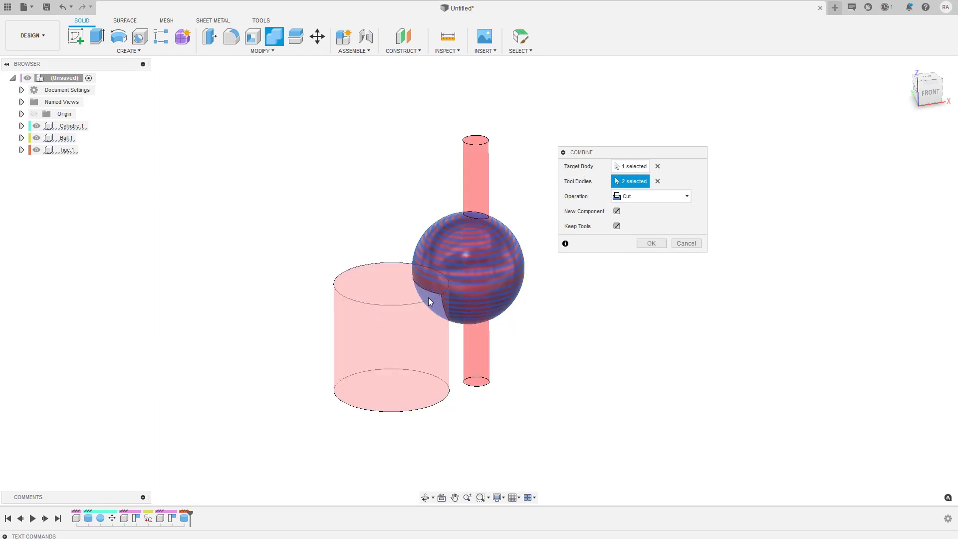
Turn off Keep Tools and New Component in Combine, and preview the Join, Cut and Intersect operations on the three bodies
click(617, 226)
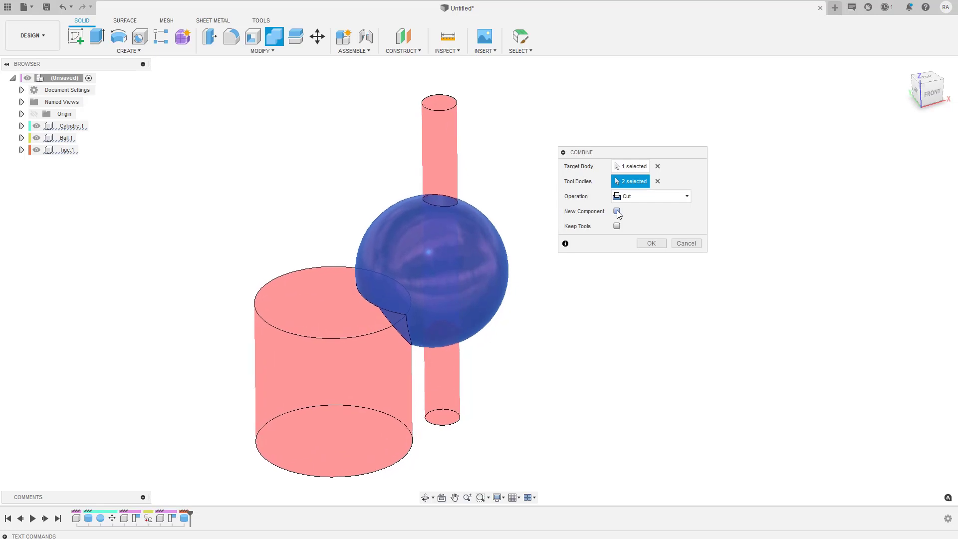
click(640, 195)
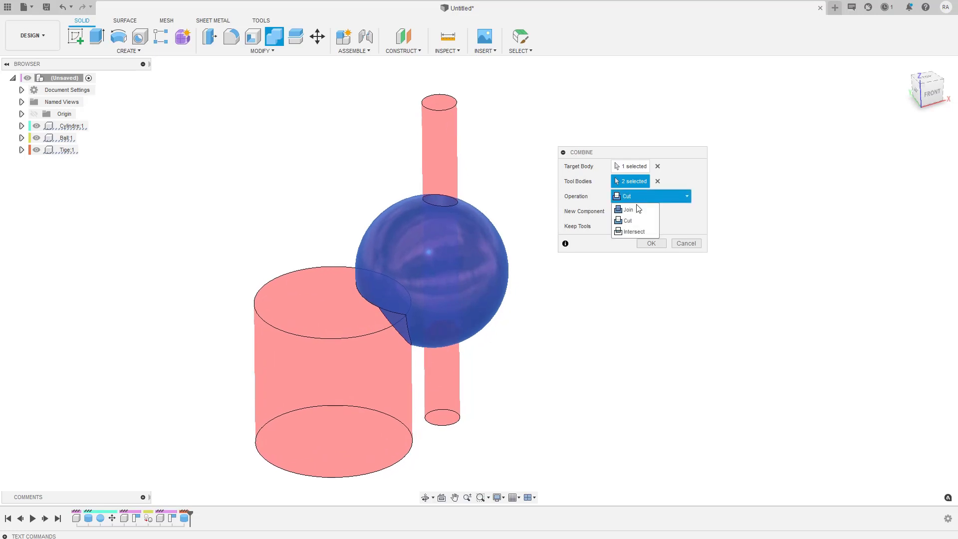
click(629, 210)
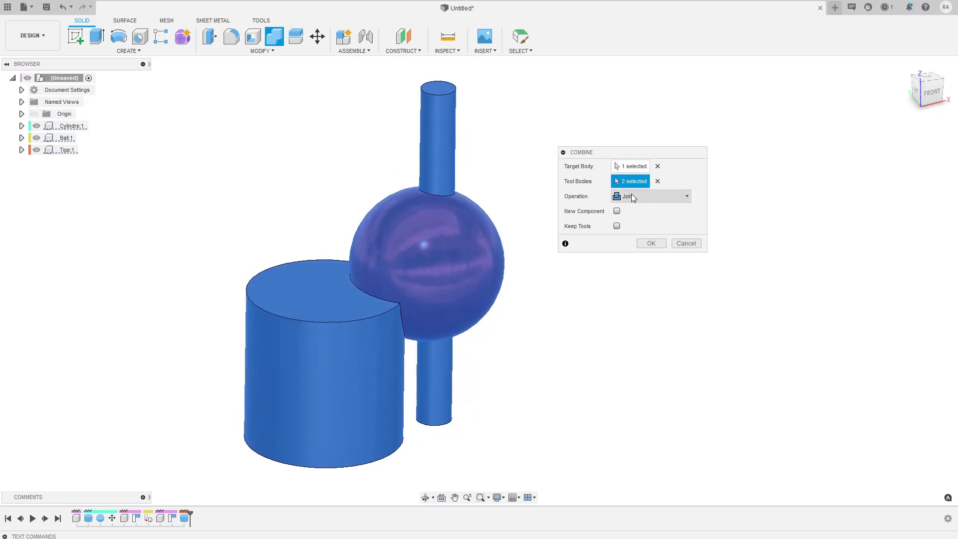
click(631, 194)
click(631, 219)
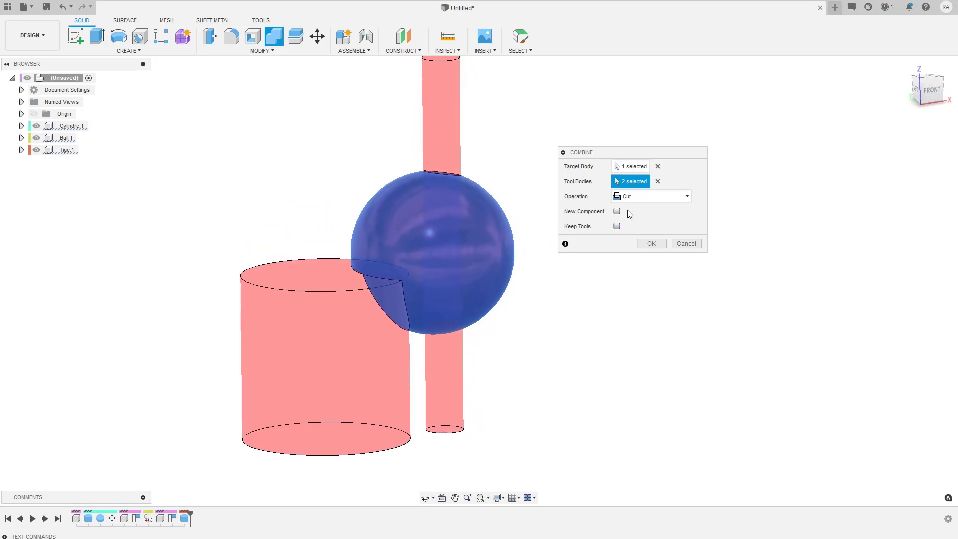
click(633, 196)
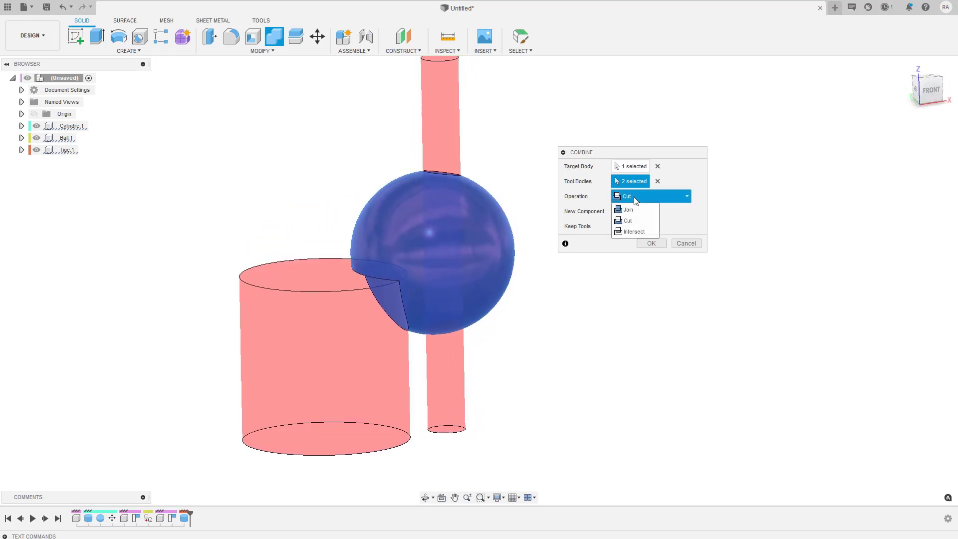
click(634, 231)
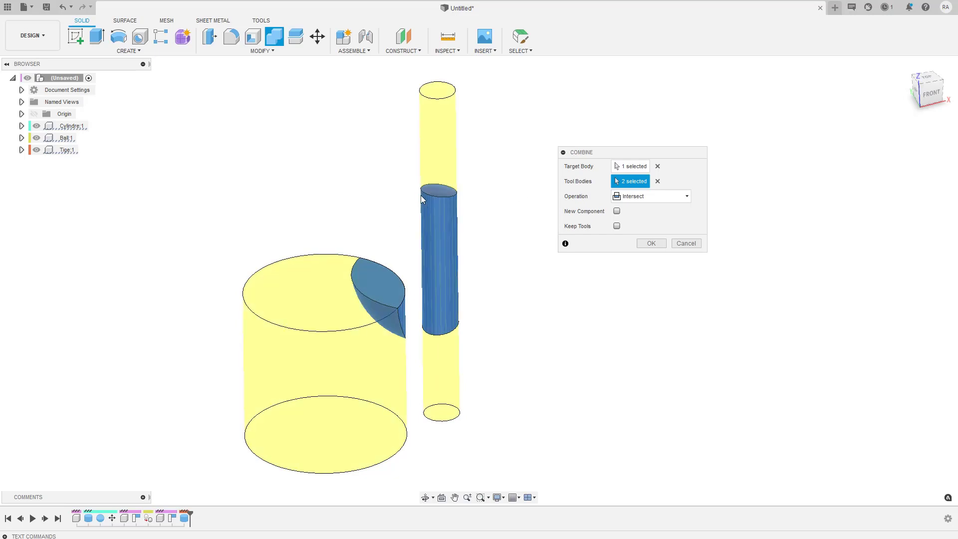
Set the Combine operation to Cut, turn on New Component and apply it without keeping the tool bodies
click(623, 198)
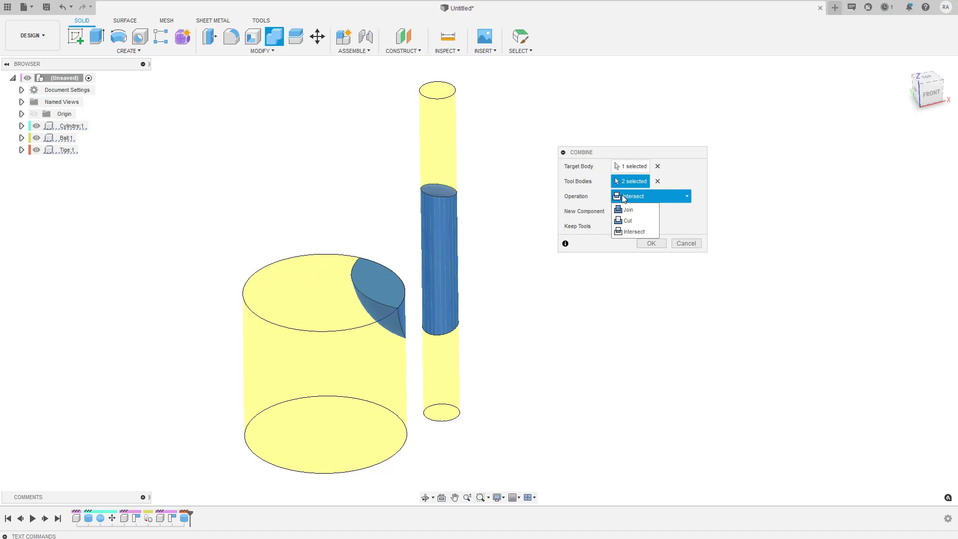
click(627, 222)
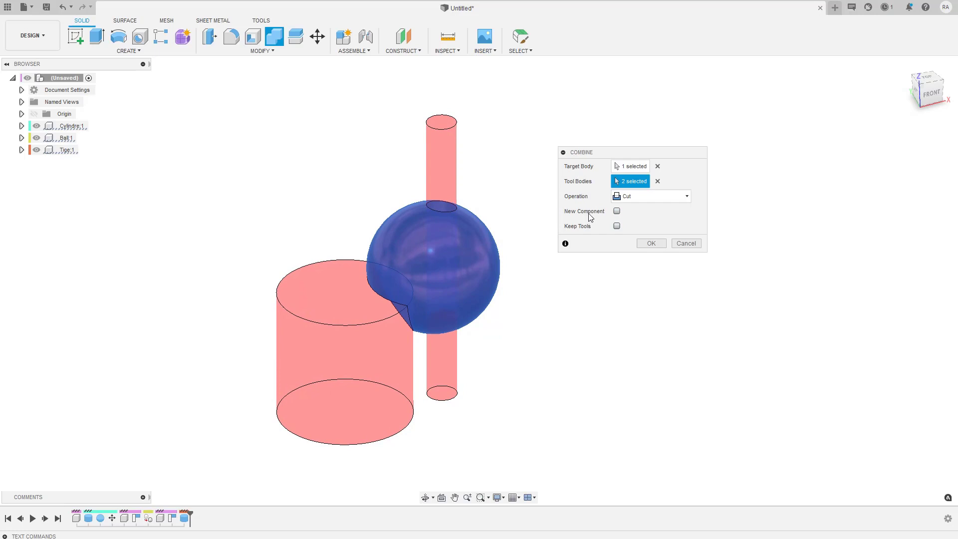
click(616, 211)
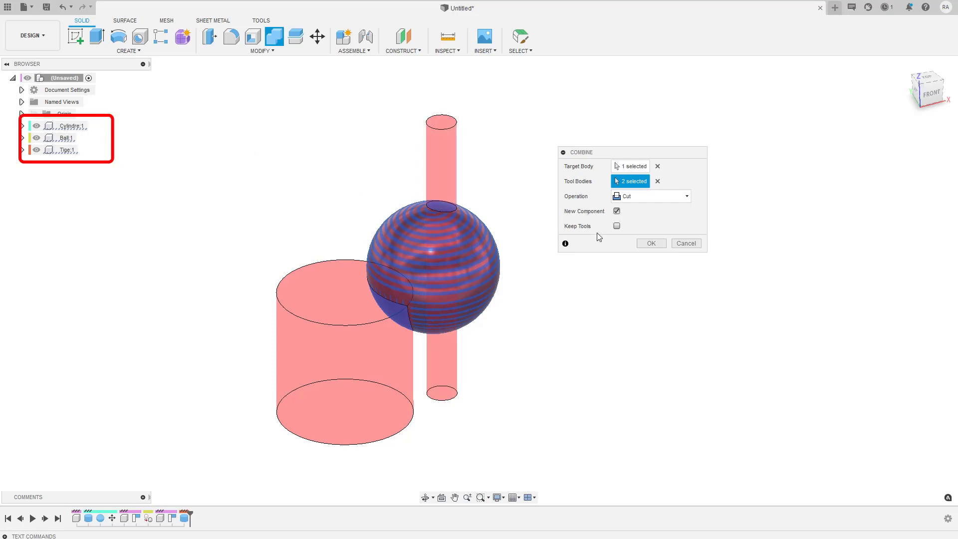
click(648, 244)
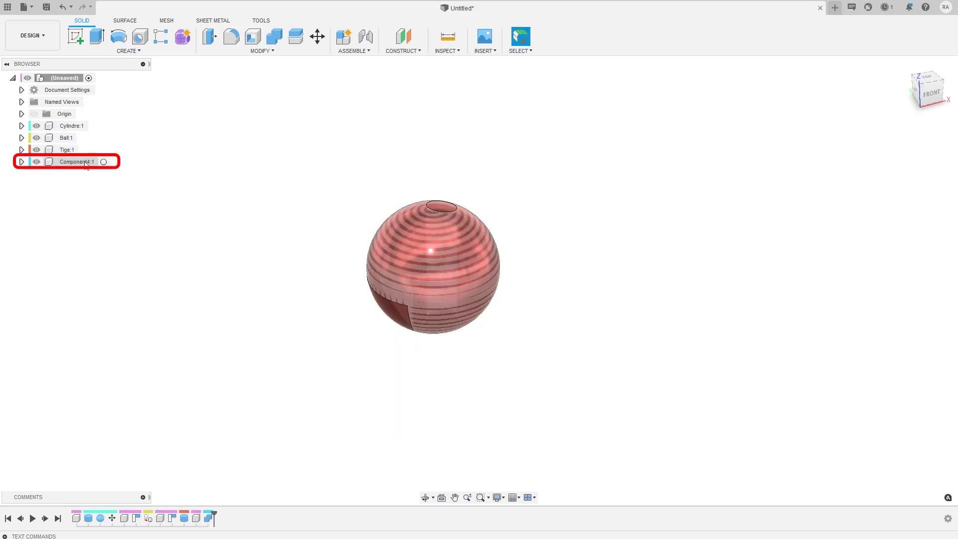
Compare the original ball with the new component made by the cut by toggling the components' visibility
click(37, 136)
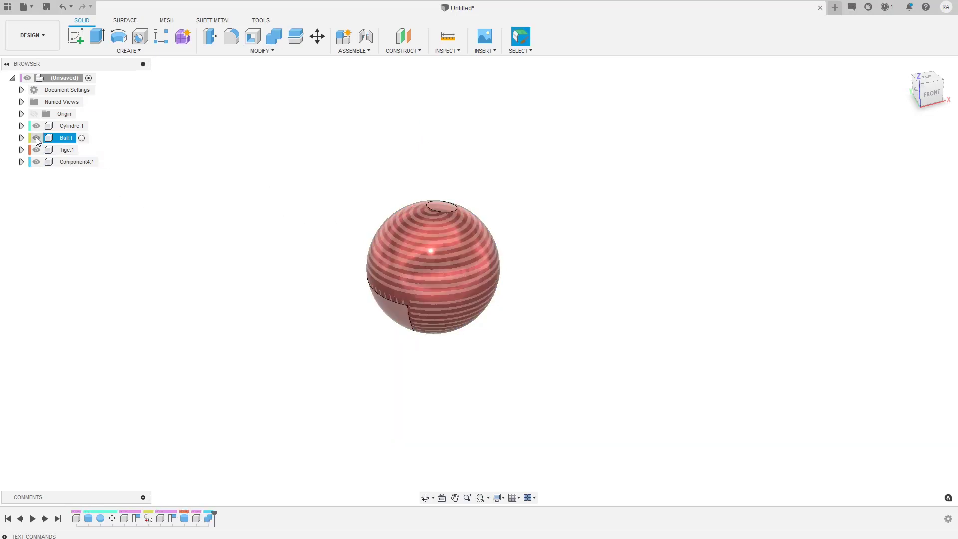
click(37, 139)
click(35, 165)
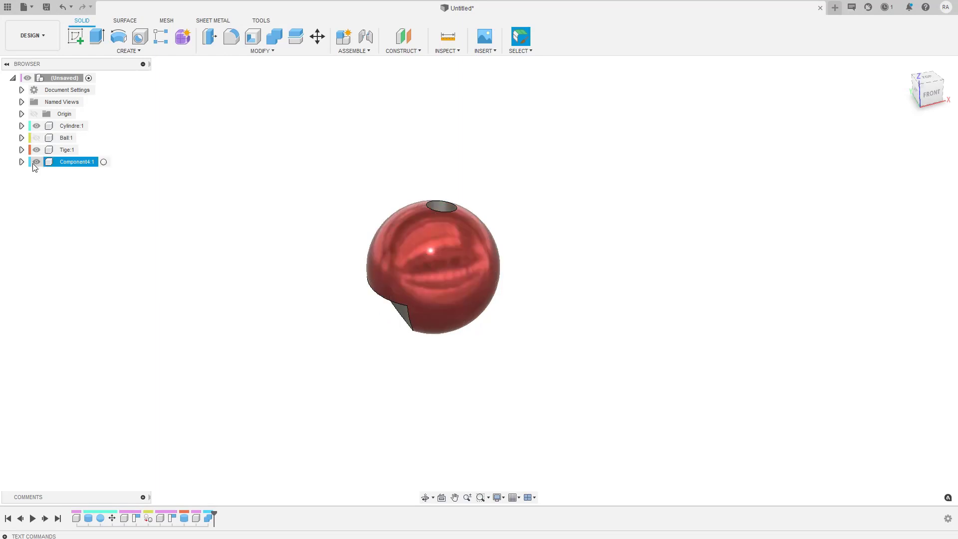
click(37, 162)
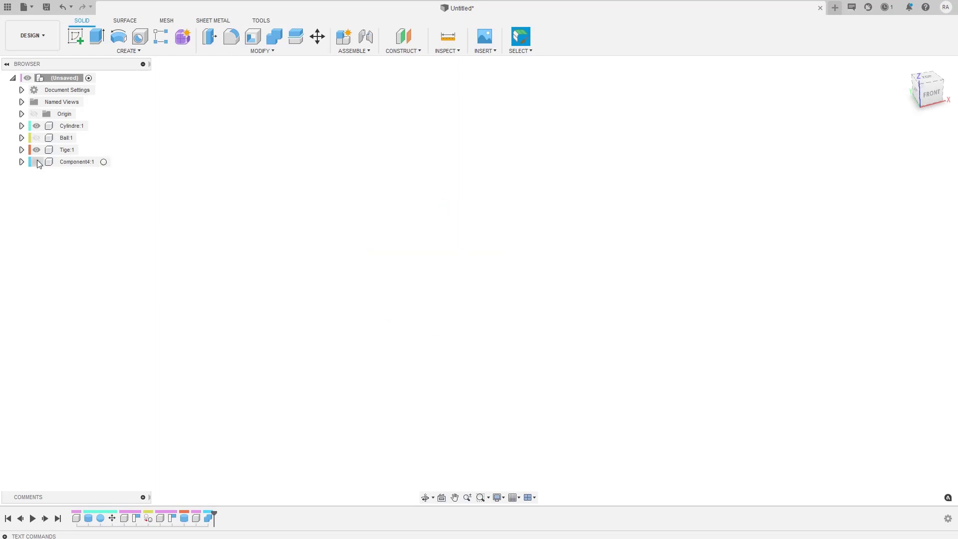
click(37, 138)
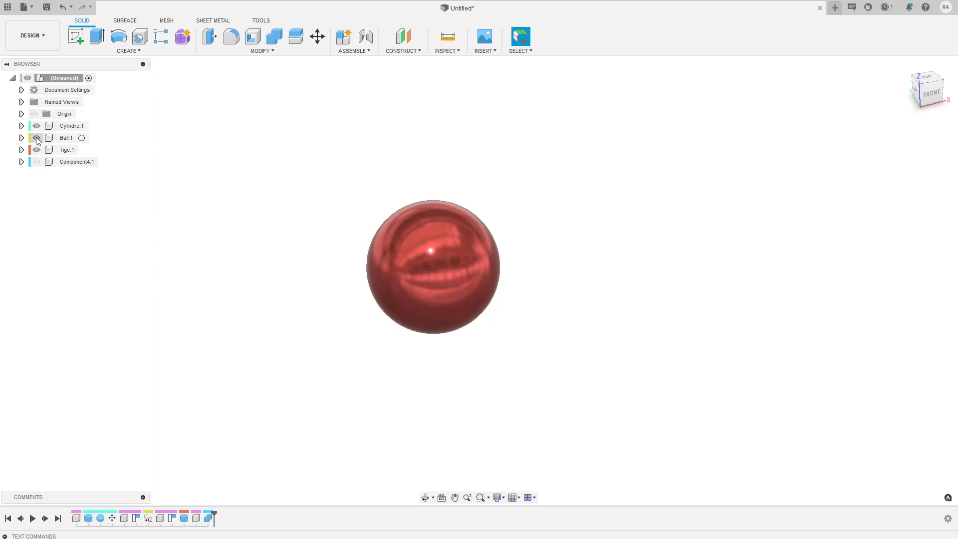
click(36, 126)
Undo the visibility changes and the Combine cut that created a new component
key(ctrl+z)
key(ctrl+z)
key(ctrl+z)
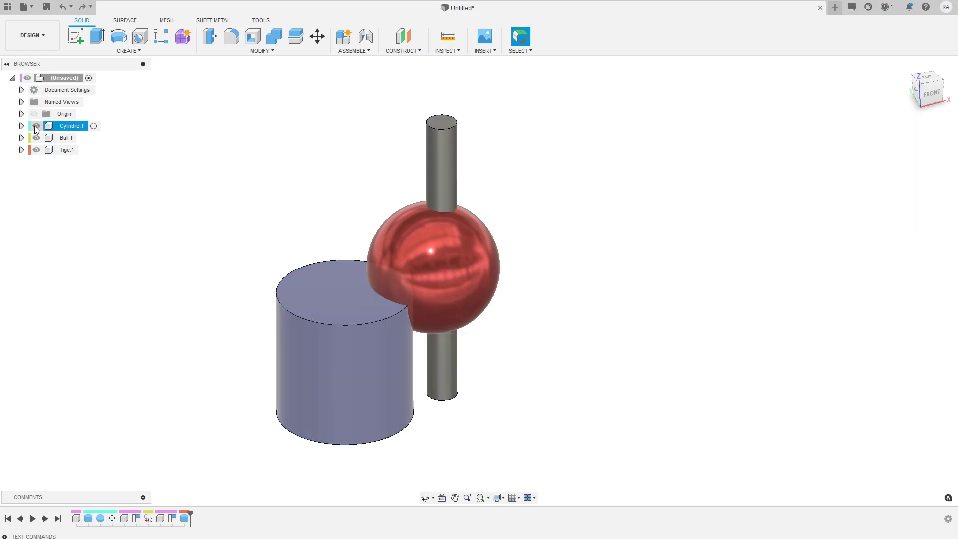
Cut the ball with the rod and large cylinder using Combine, with Keep Tools on and New Component off
click(274, 38)
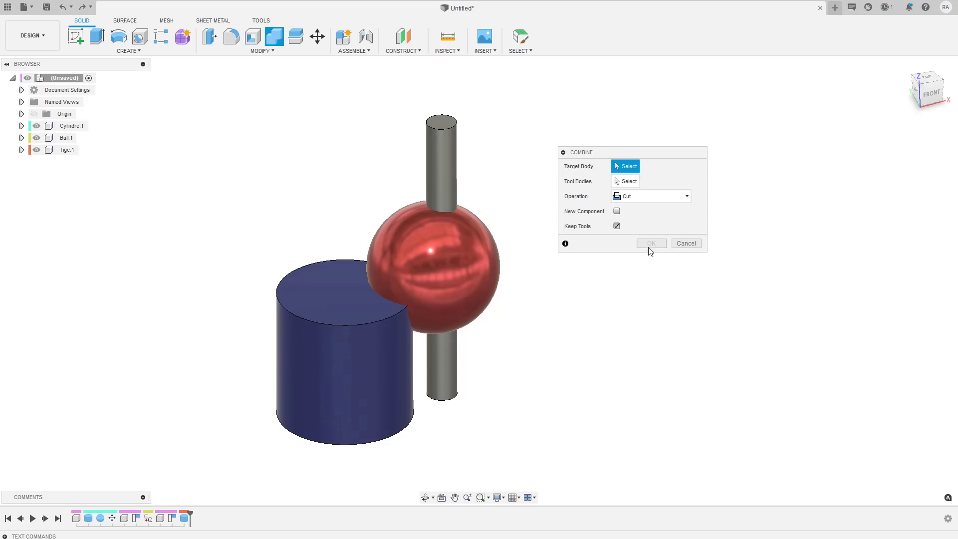
click(424, 245)
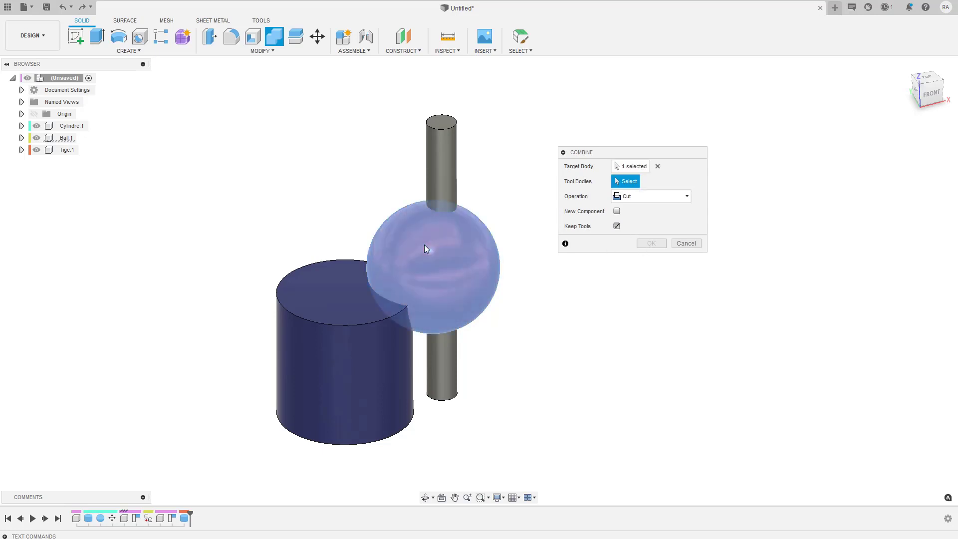
click(435, 139)
click(301, 323)
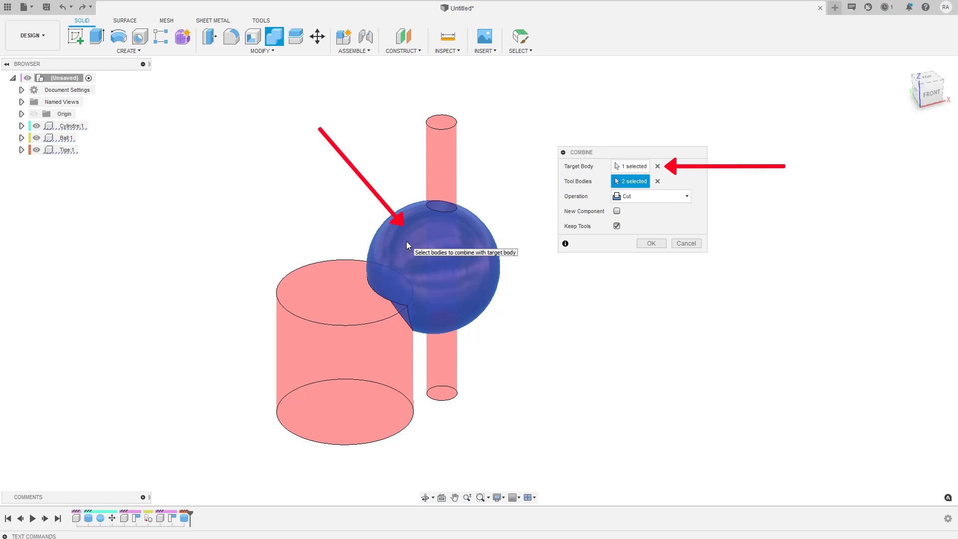
click(651, 244)
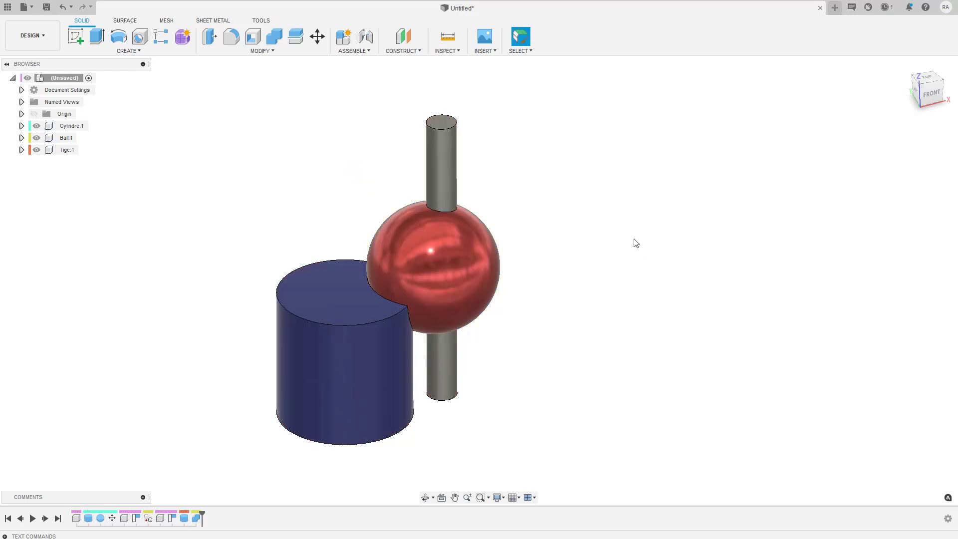
Inspect the cut ball and its Bodies folder with the cylinder and rod components hidden, and undo the hiding
click(36, 125)
click(38, 151)
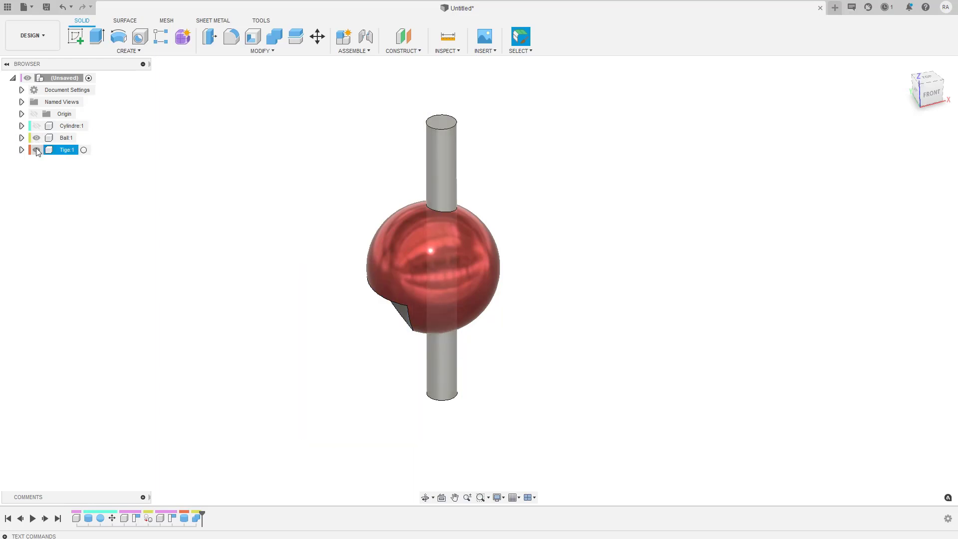
click(37, 149)
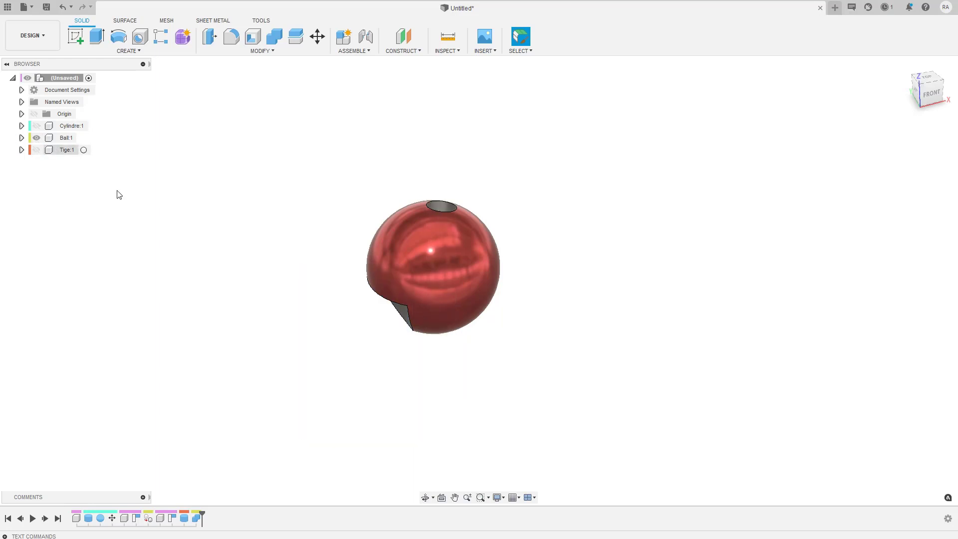
mouse_move(436, 262)
shift+middle_down()
mouse_move(410, 250)
mouse_move(439, 275)
mouse_move(433, 268)
shift+middle_up()
click(433, 268)
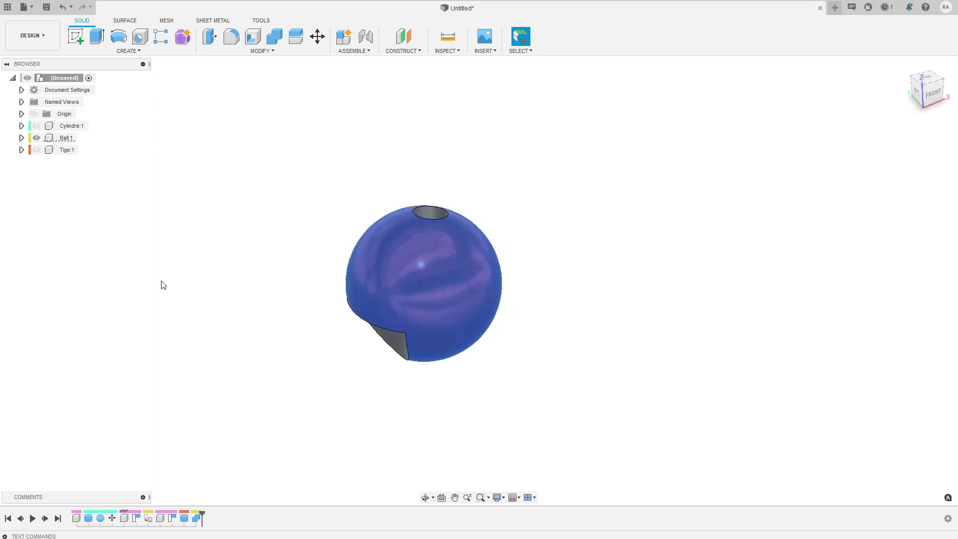
click(21, 138)
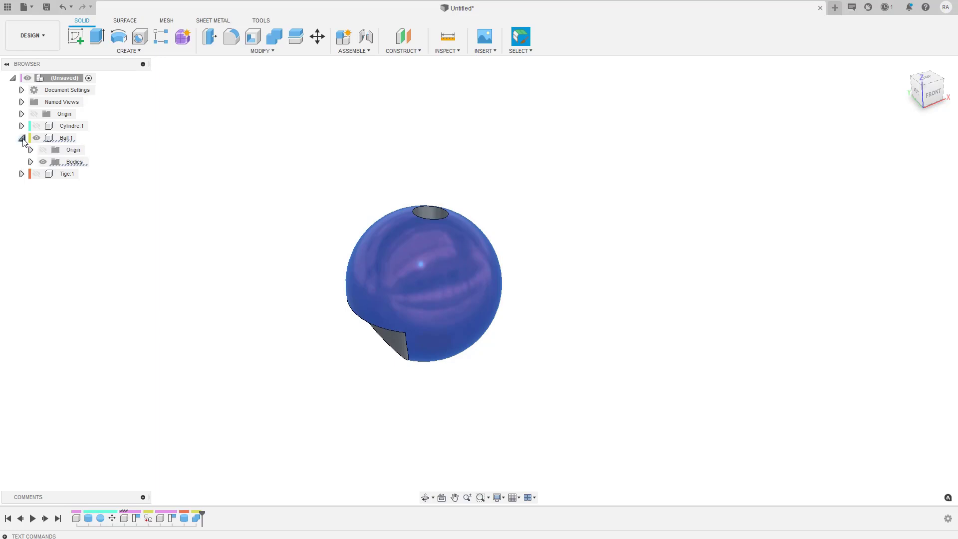
click(31, 161)
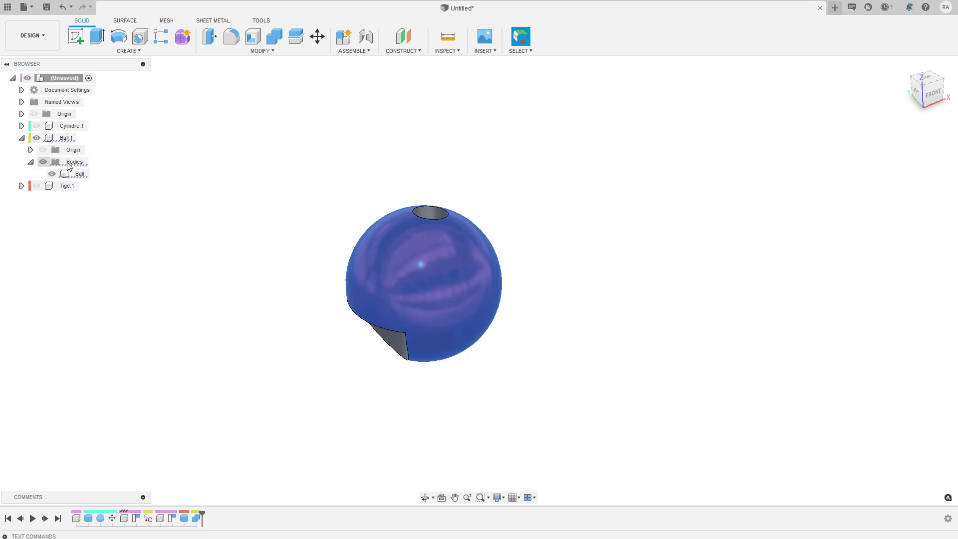
key(ctrl+z)
key(ctrl+z)
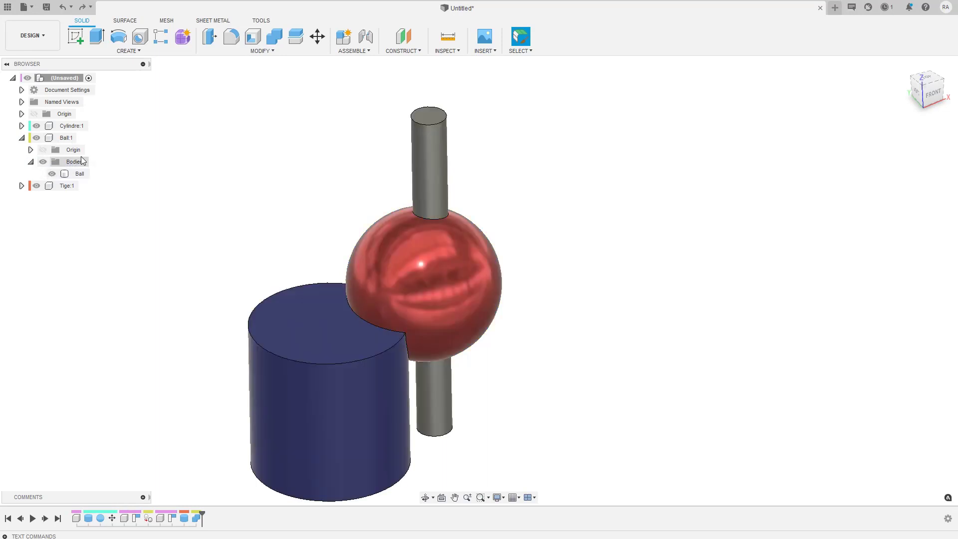
Join the ball with the rod and large cylinder using Combine, with Keep Tools on and New Component off
click(279, 36)
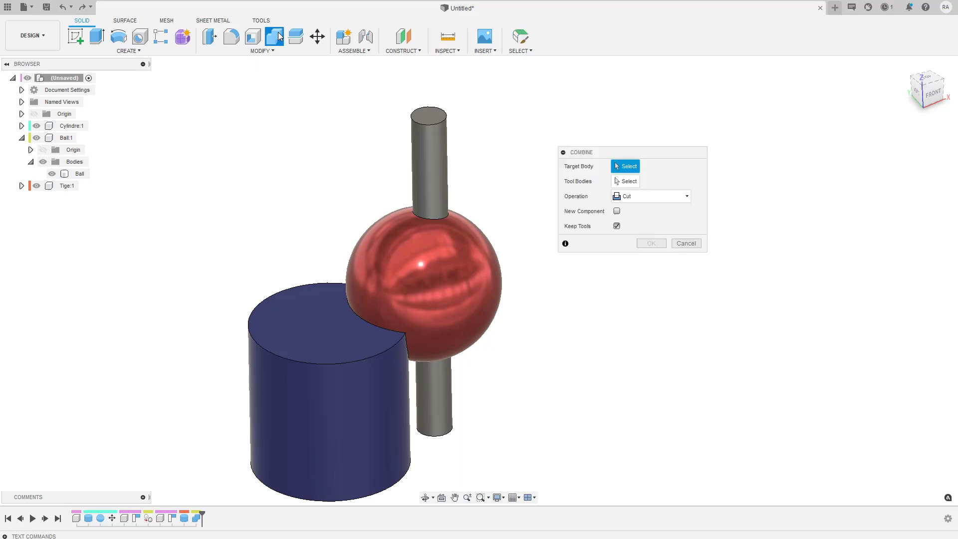
click(634, 196)
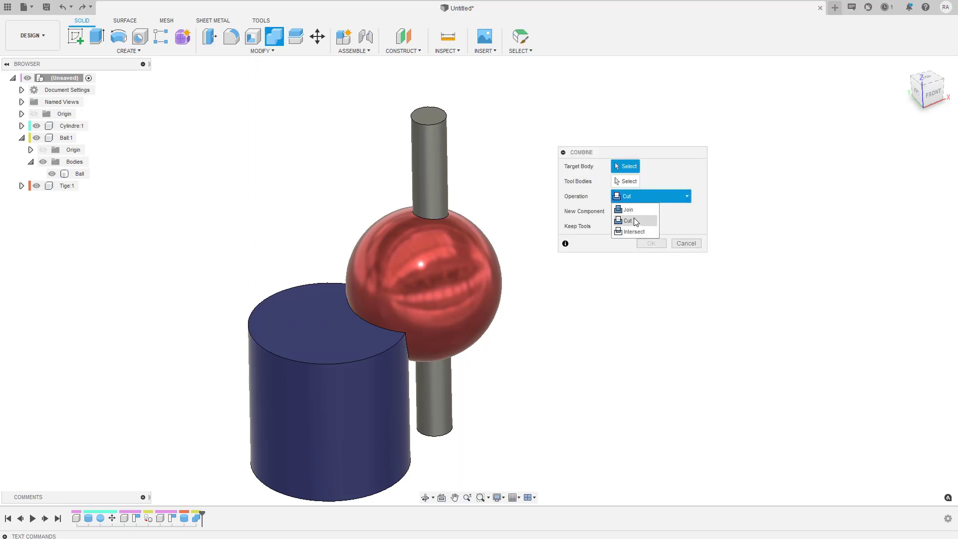
click(633, 208)
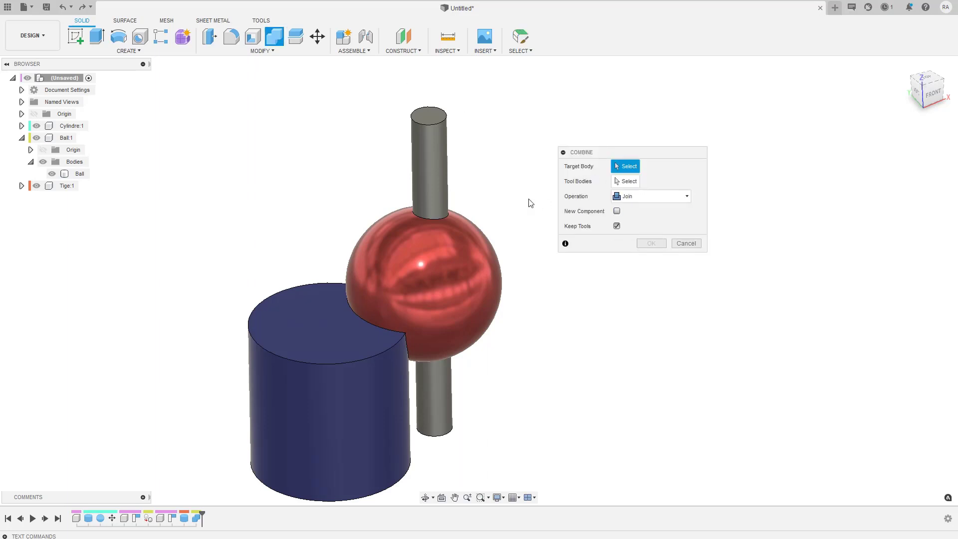
click(400, 282)
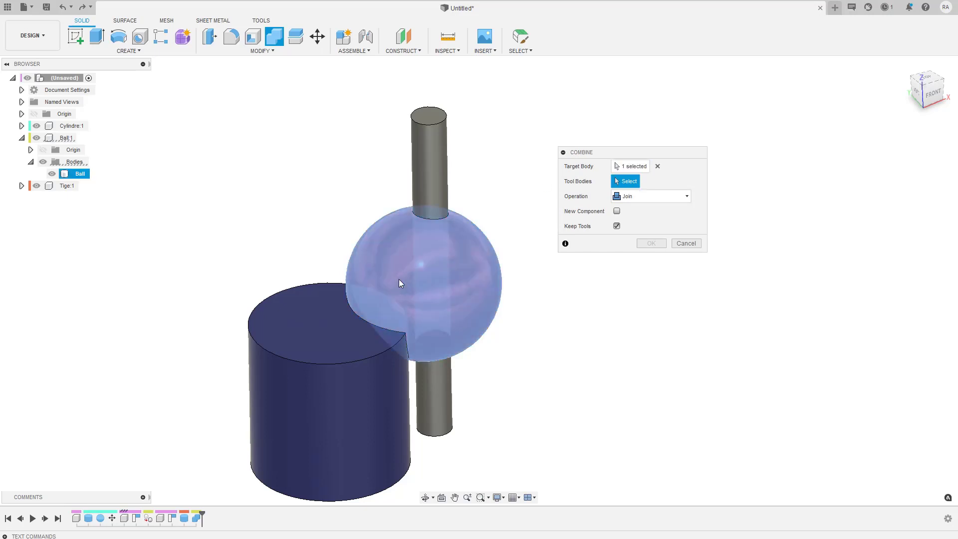
click(431, 172)
click(274, 348)
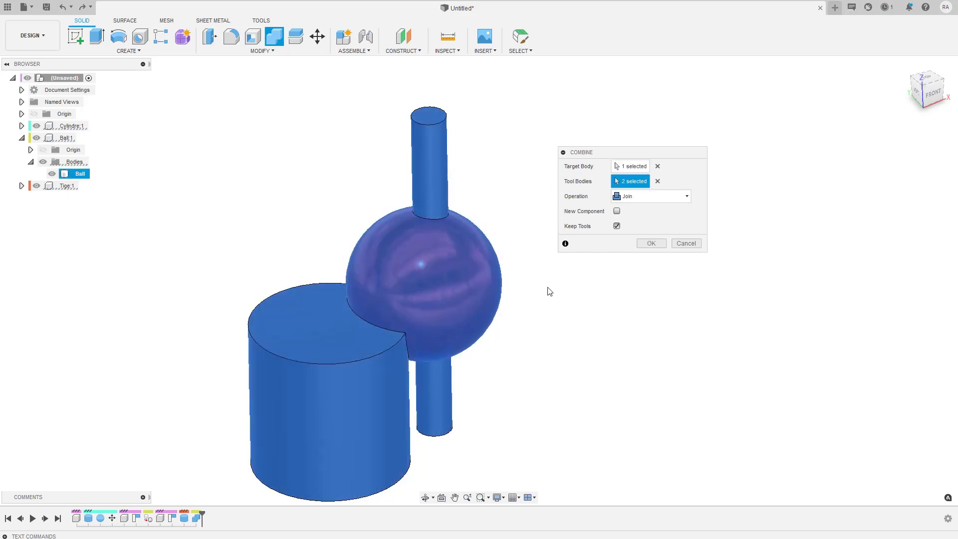
click(654, 244)
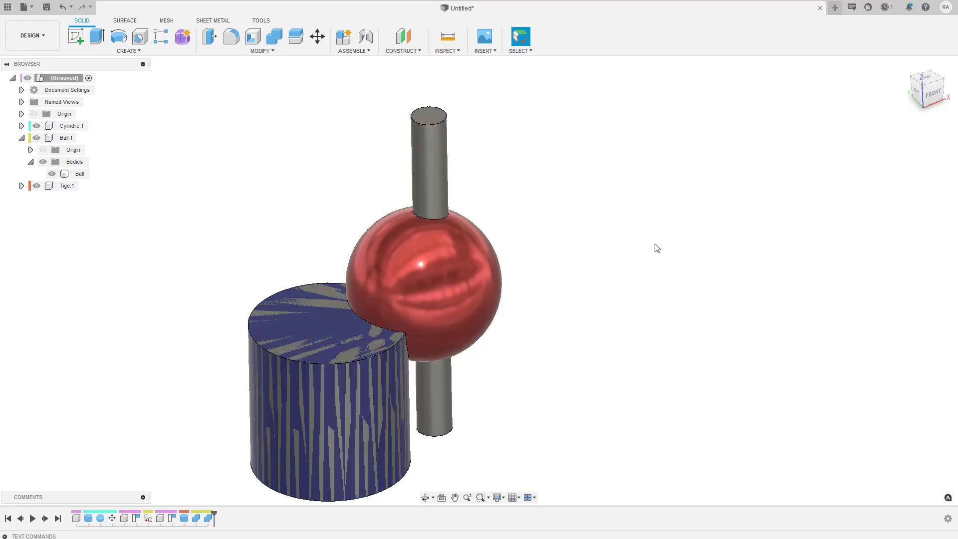
Inspect the joined ball body and the kept cylinder and rod by toggling the visibility of the components and the Ball body
click(36, 186)
click(36, 125)
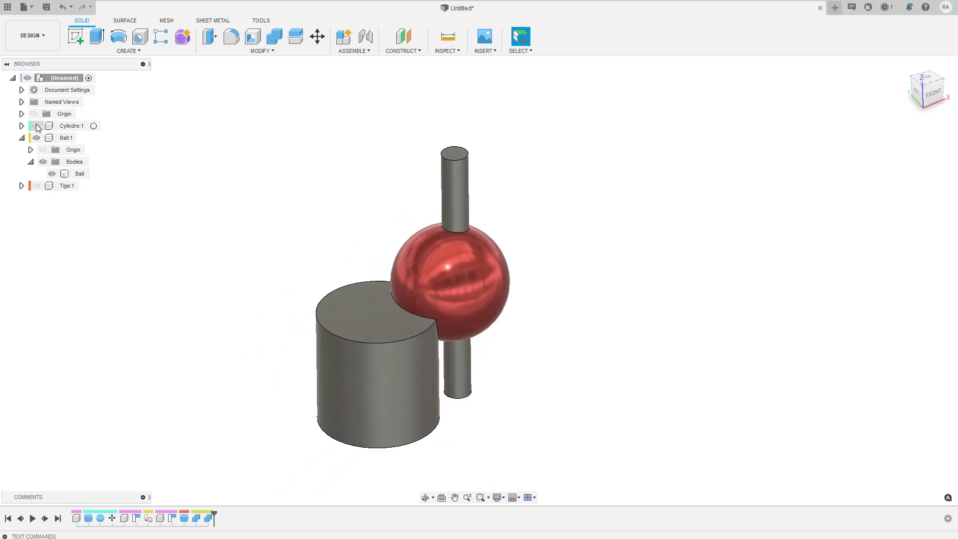
click(53, 174)
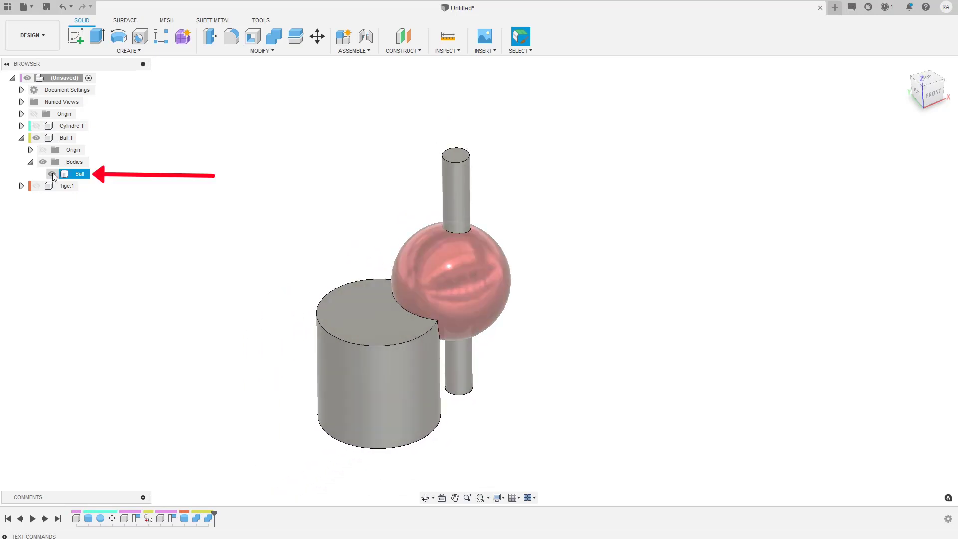
click(52, 174)
click(53, 173)
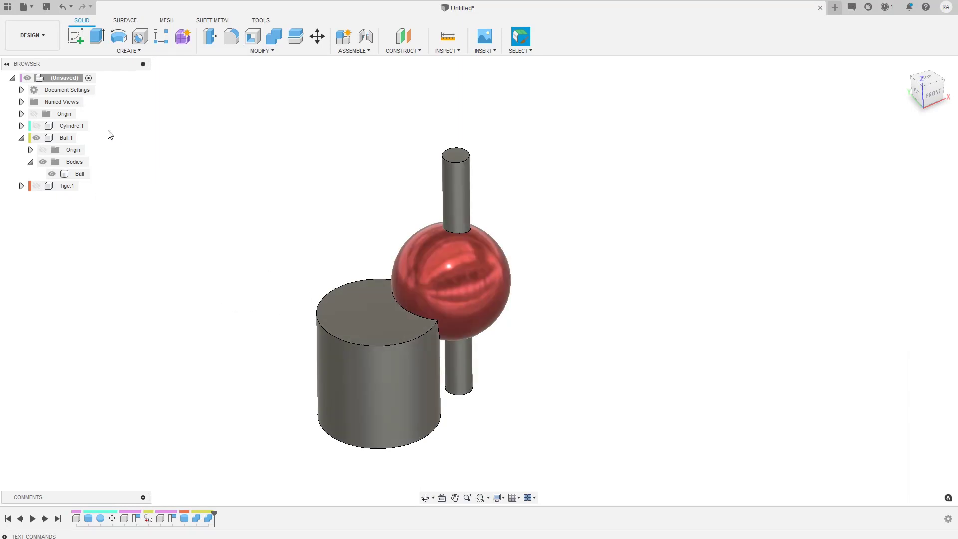
click(36, 137)
click(36, 125)
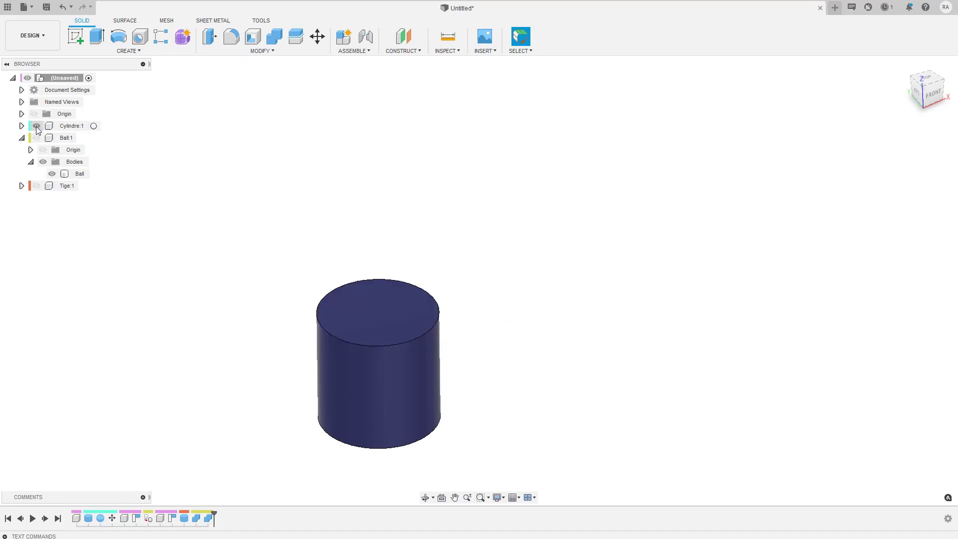
click(37, 186)
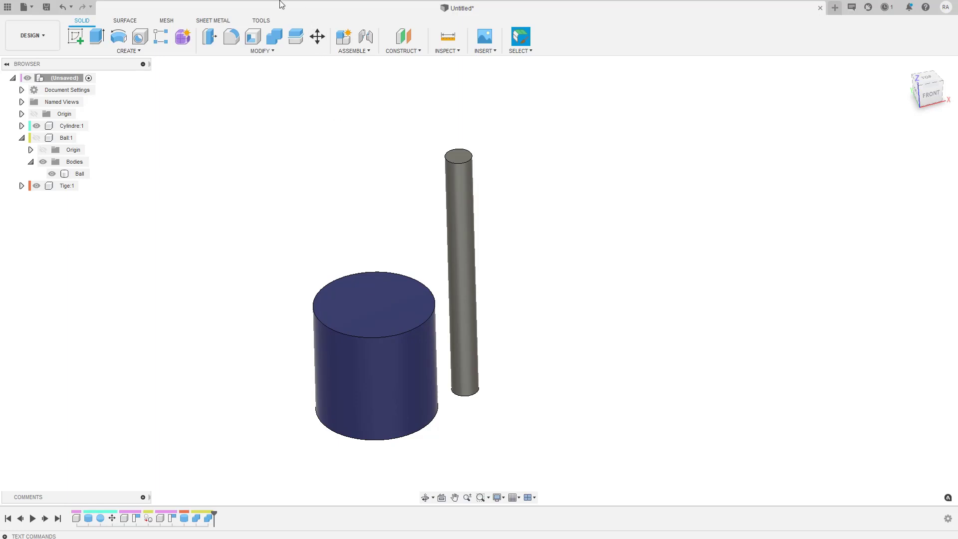
Undo the visibility changes and the Combine join of the ball, rod and cylinder
key(ctrl+z)
key(ctrl+z)
key(ctrl+z)
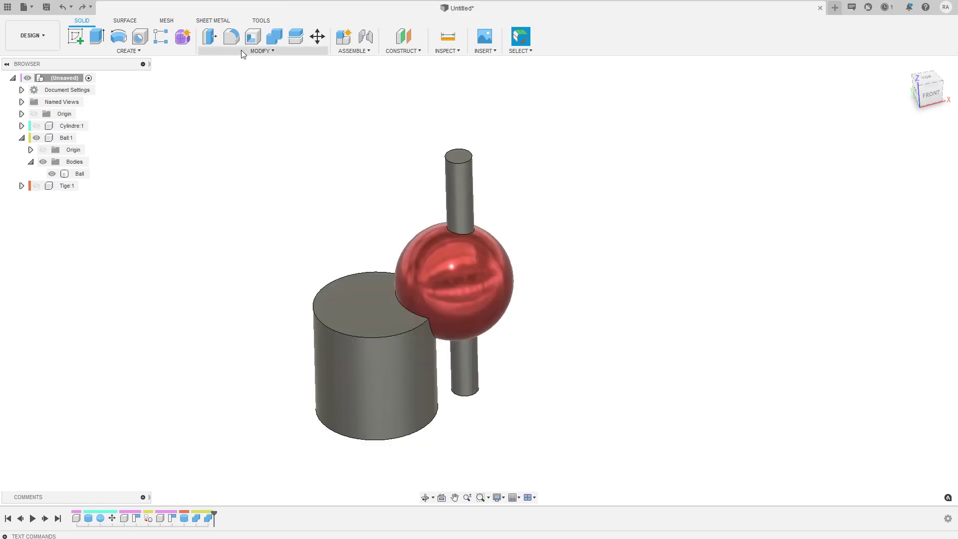
key(ctrl+z)
key(ctrl+z)
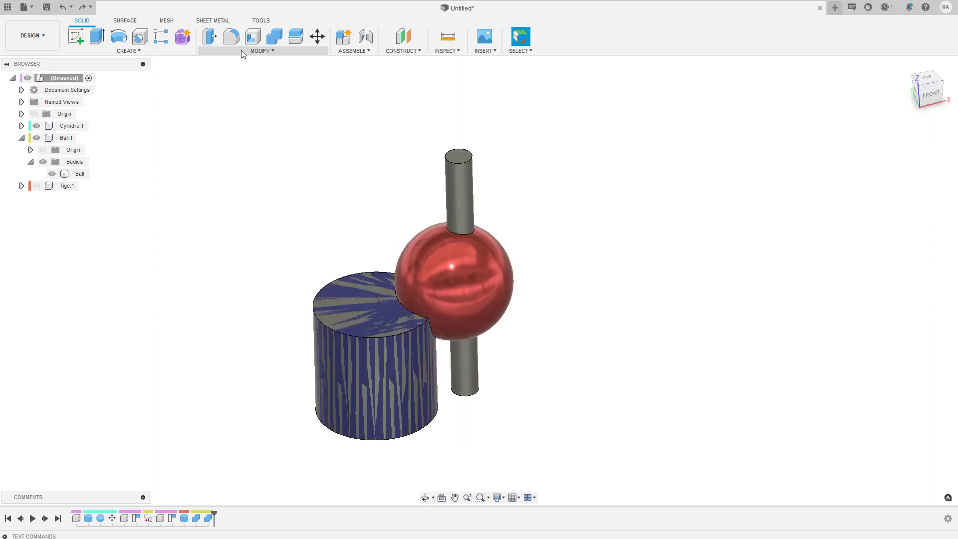
key(ctrl+z)
Cut the ball with the rod and large cylinder using Combine, with both New Component and Keep Tools on
click(274, 38)
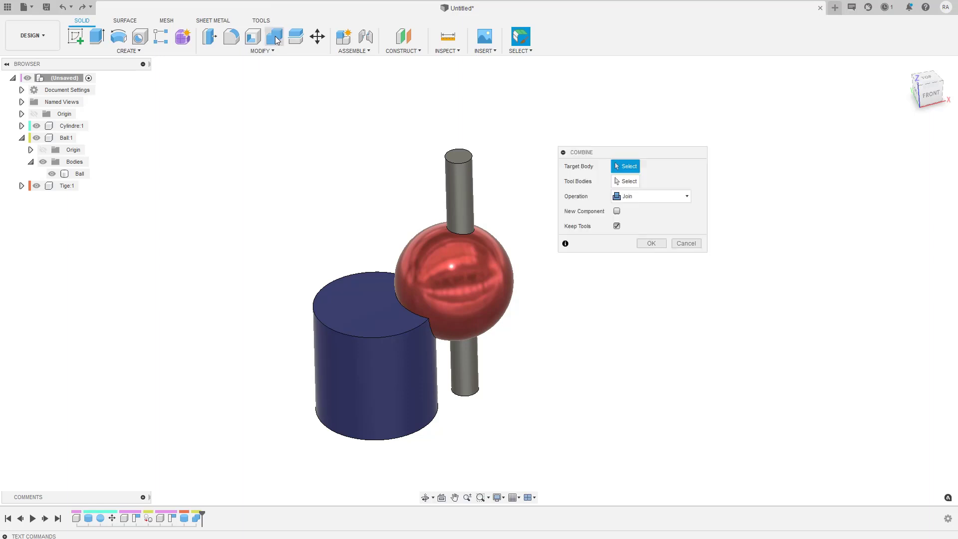
click(476, 244)
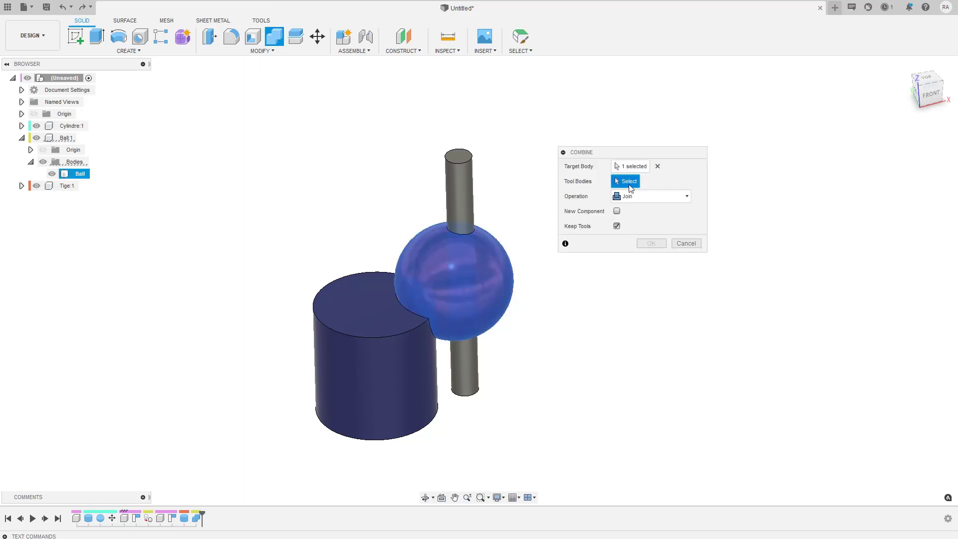
click(461, 185)
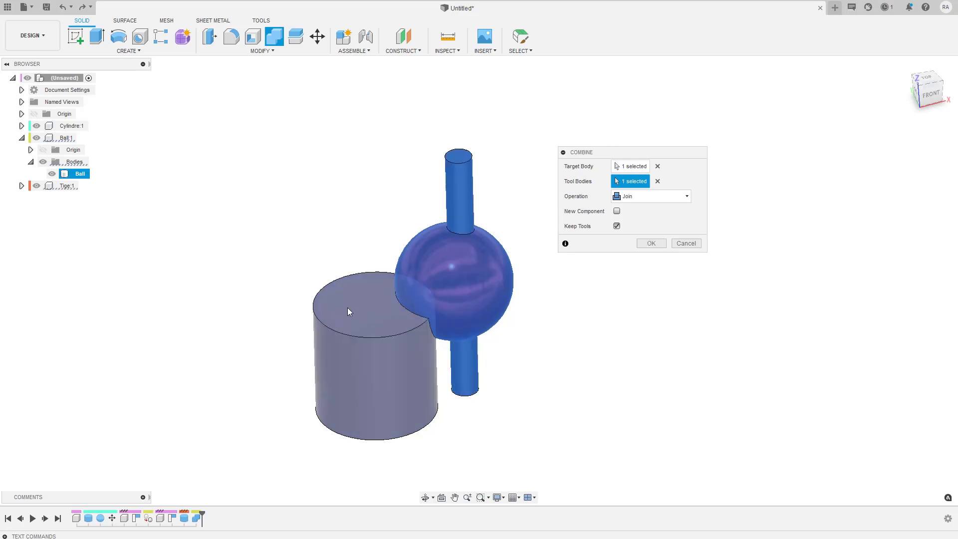
click(347, 308)
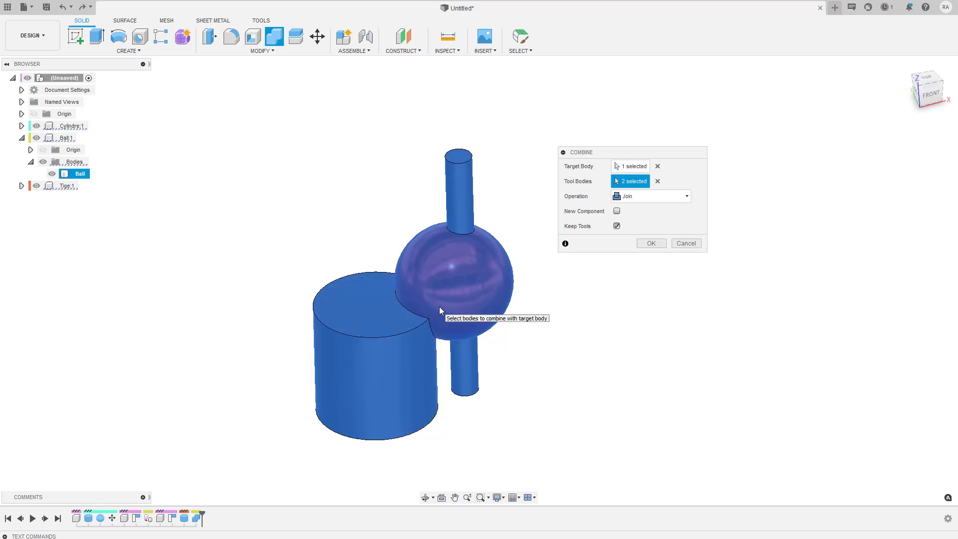
click(630, 195)
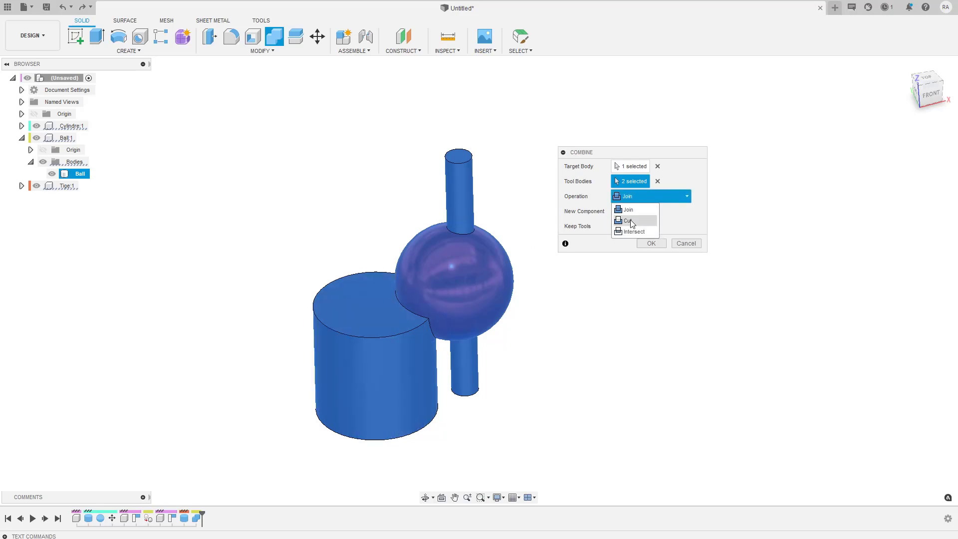
click(630, 220)
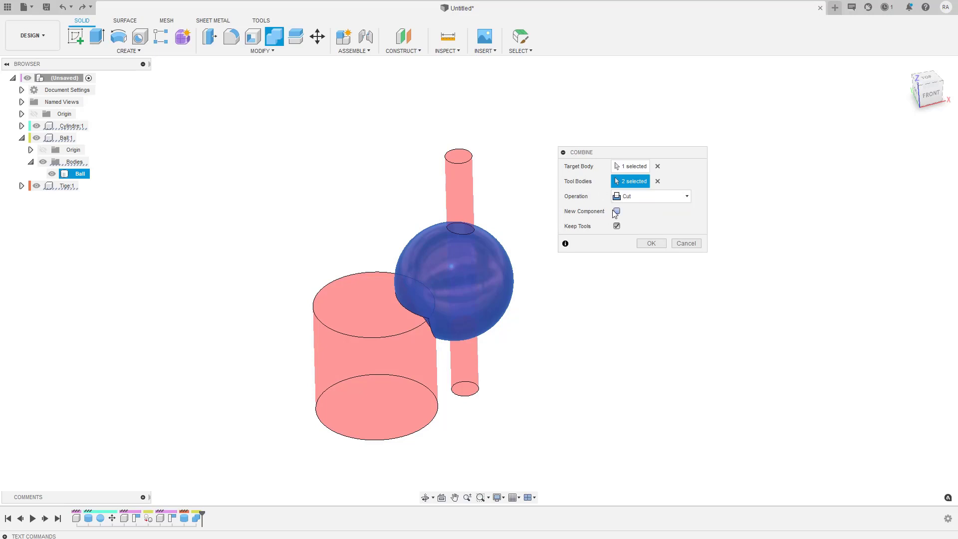
click(616, 211)
click(648, 243)
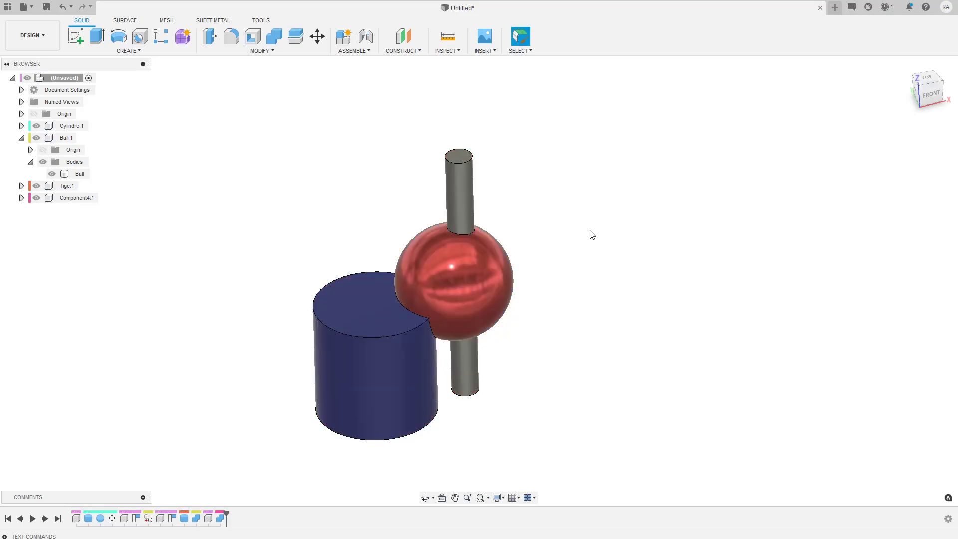
Collapse the Ball component in the browser and rename the new component from the cut as Ball Cut
click(22, 138)
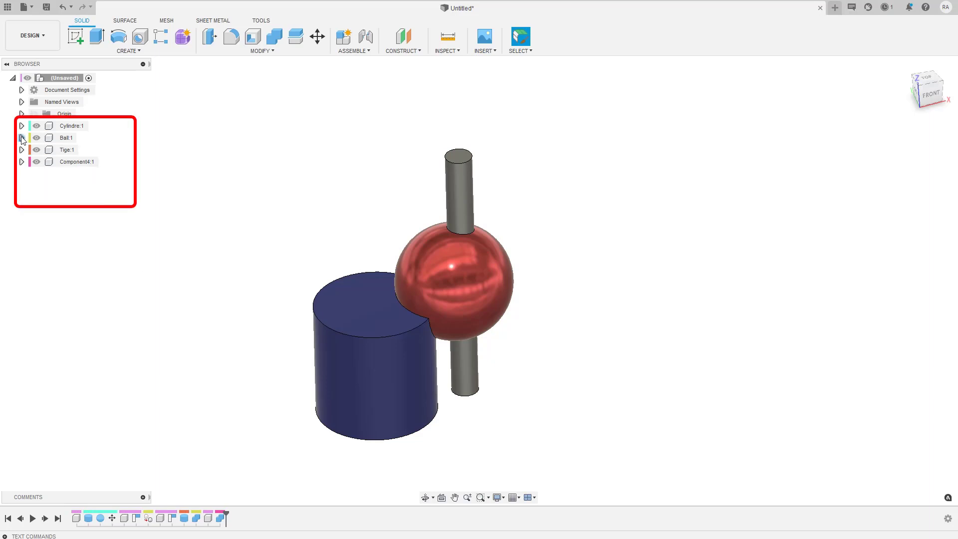
click(71, 164)
click(71, 164)
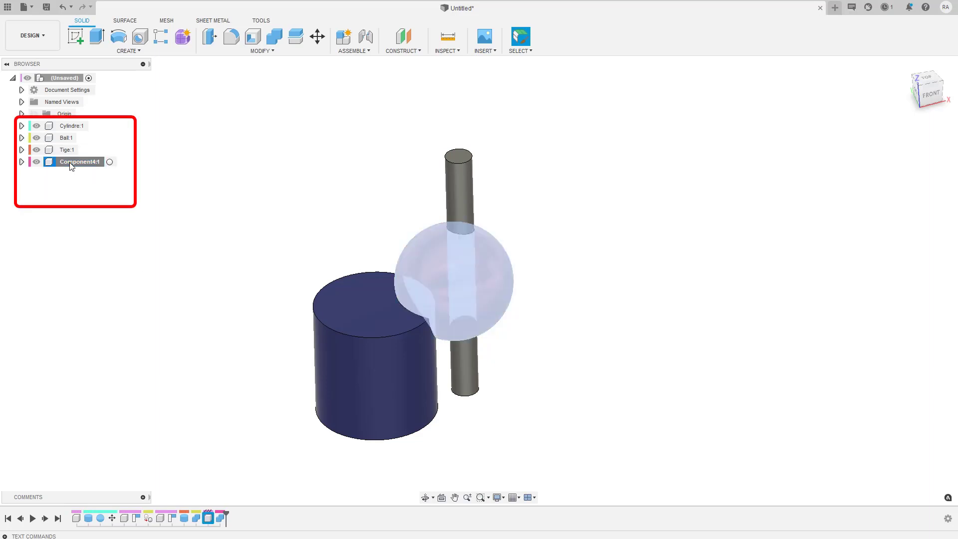
text(Ball Cut)
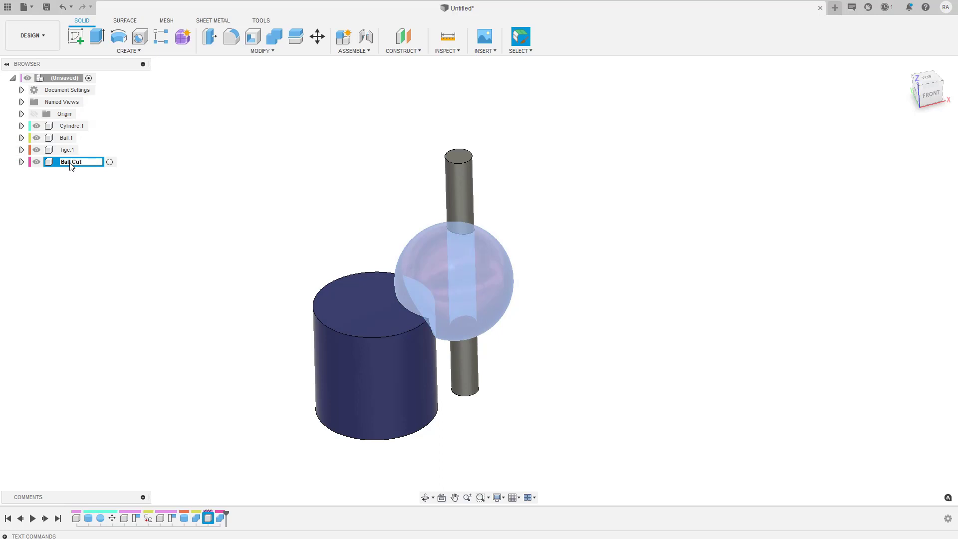
key(Return)
click(262, 217)
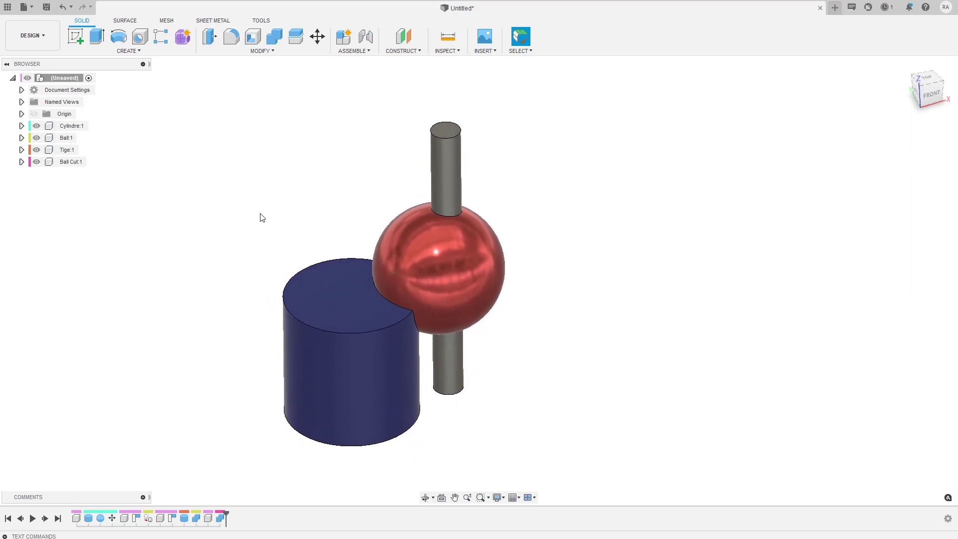
Hide the original Ball component and move the large cylinder away from the cut ball to expose its notch
click(36, 138)
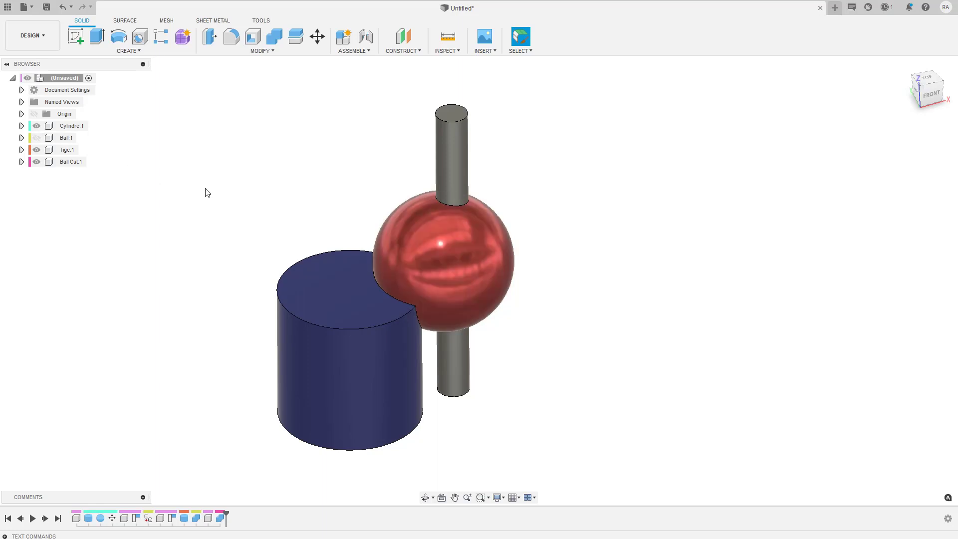
drag(304, 298, 238, 315)
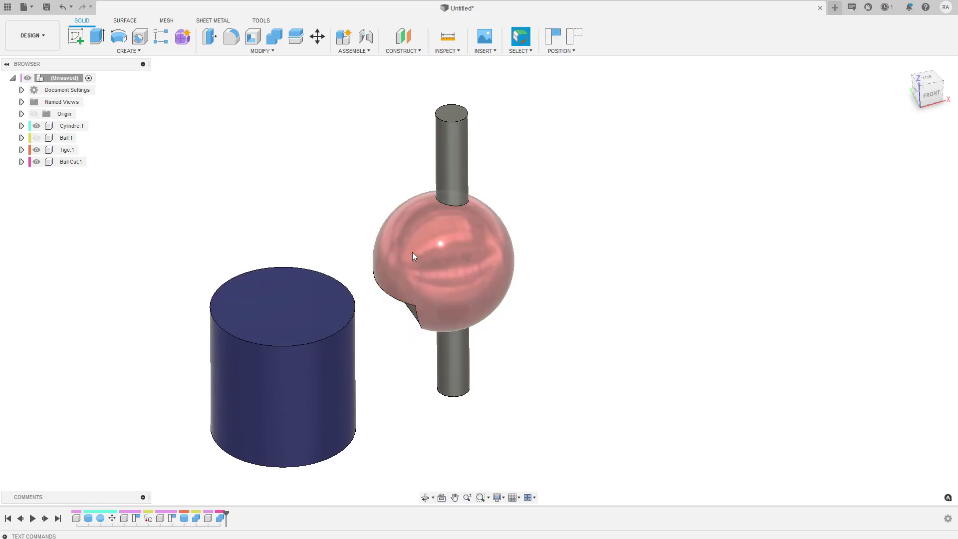
shift+middle_drag(412, 257, 435, 179)
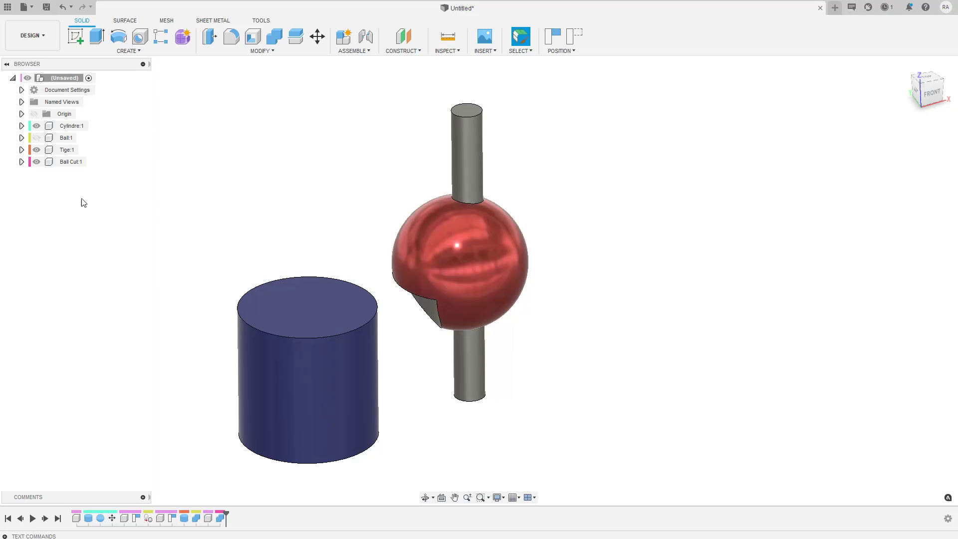
Delete the original Ball component and pull the uncut ball, the cut ball and the cylinder apart
click(49, 140)
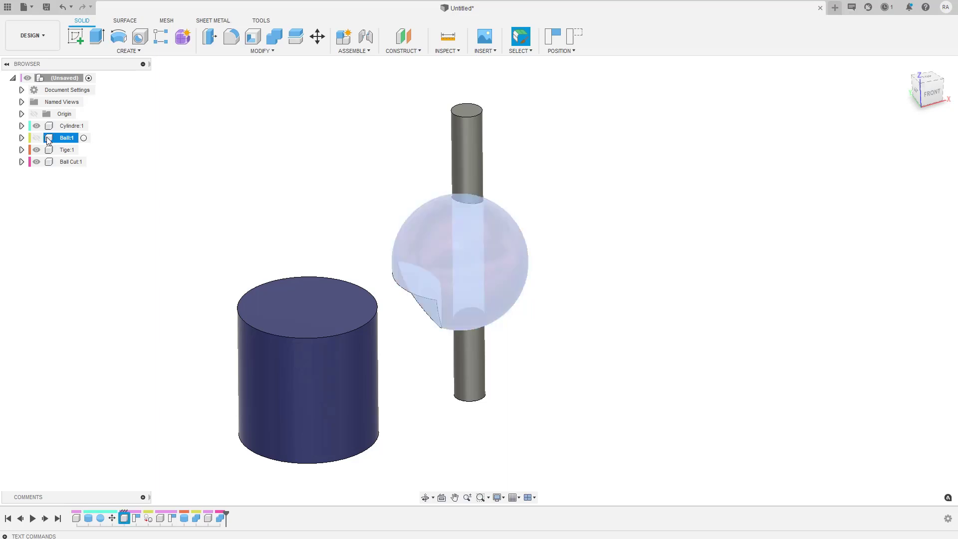
right_click(46, 137)
click(65, 332)
click(443, 288)
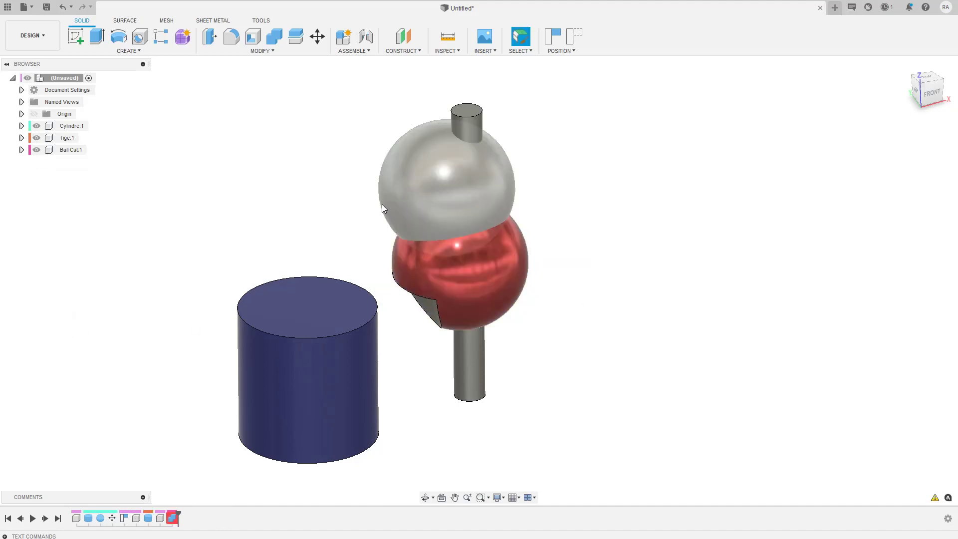
drag(419, 187, 304, 200)
drag(453, 250, 611, 241)
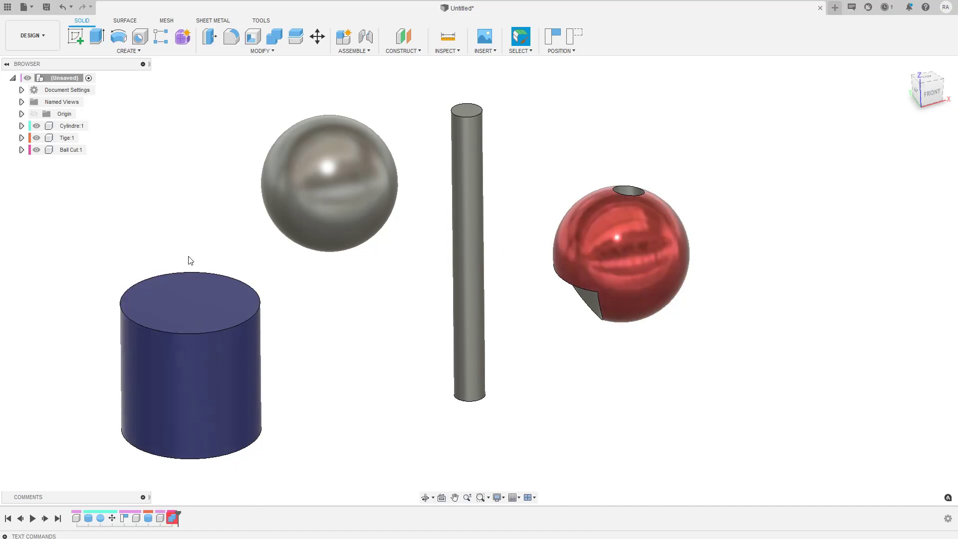
Undo the component moves and the deletion of the original Ball component
key(ctrl+z)
key(ctrl+z)
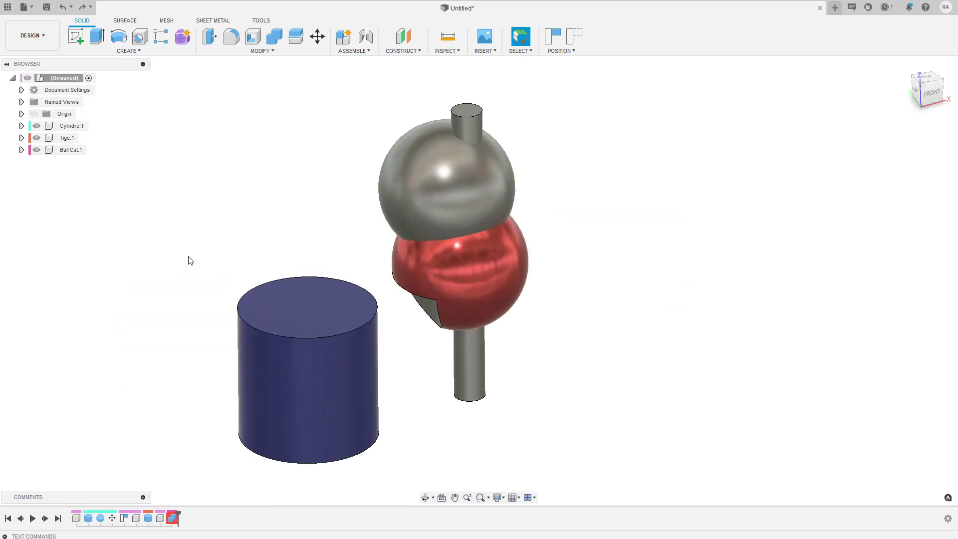
key(ctrl+z)
key(ctrl+z)
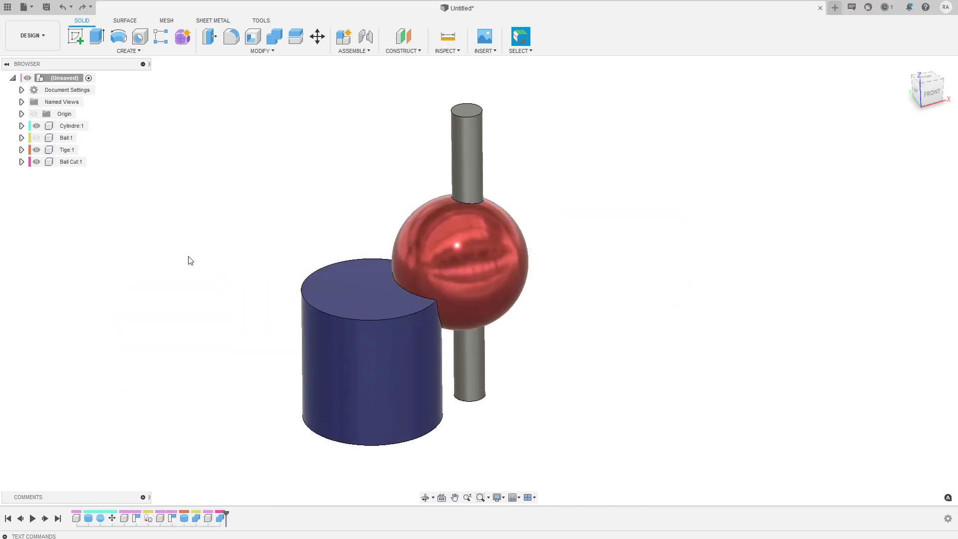
Compare the original ball with the Ball Cut component by toggling the Ball component's visibility
click(35, 138)
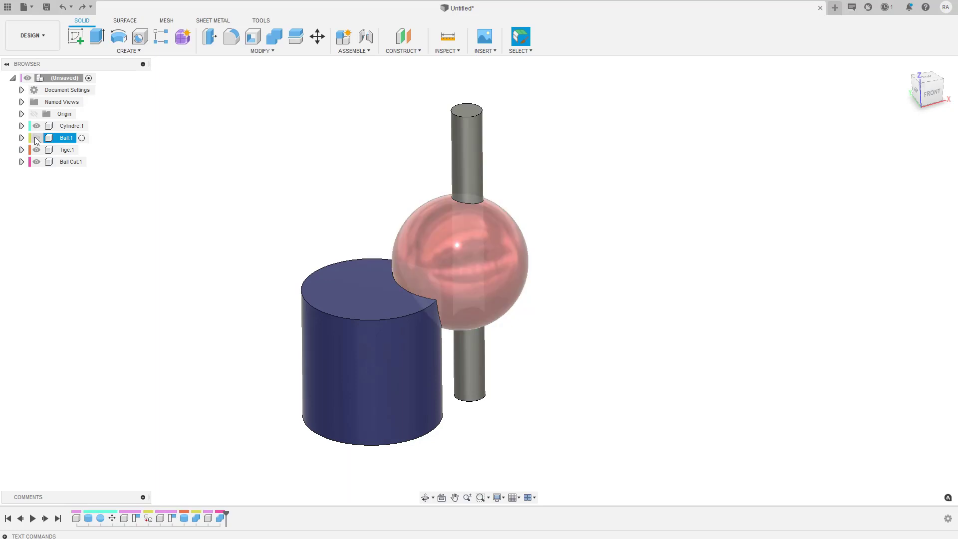
click(35, 137)
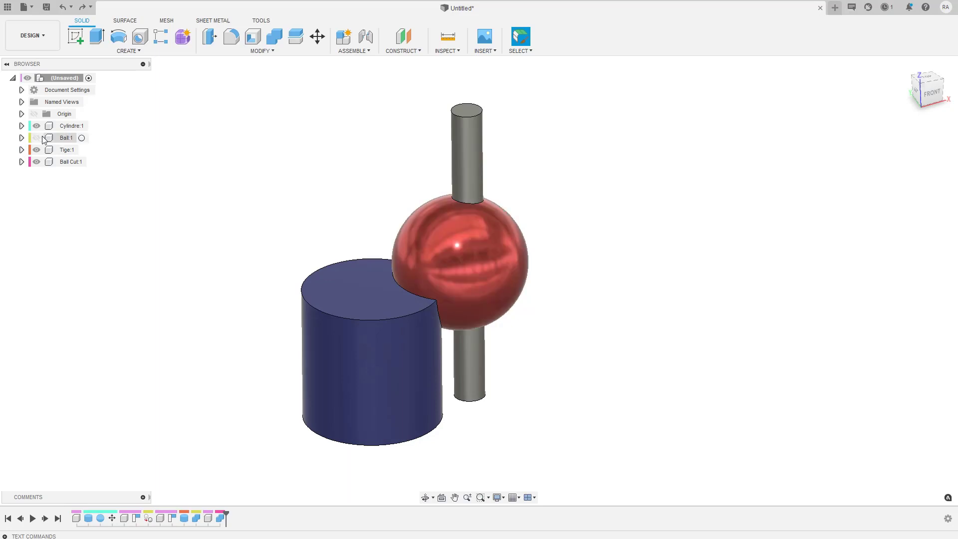
click(35, 139)
click(34, 140)
Take the original Ball component out of the design with Remove, and view the options for that Remove feature in the timeline
click(49, 138)
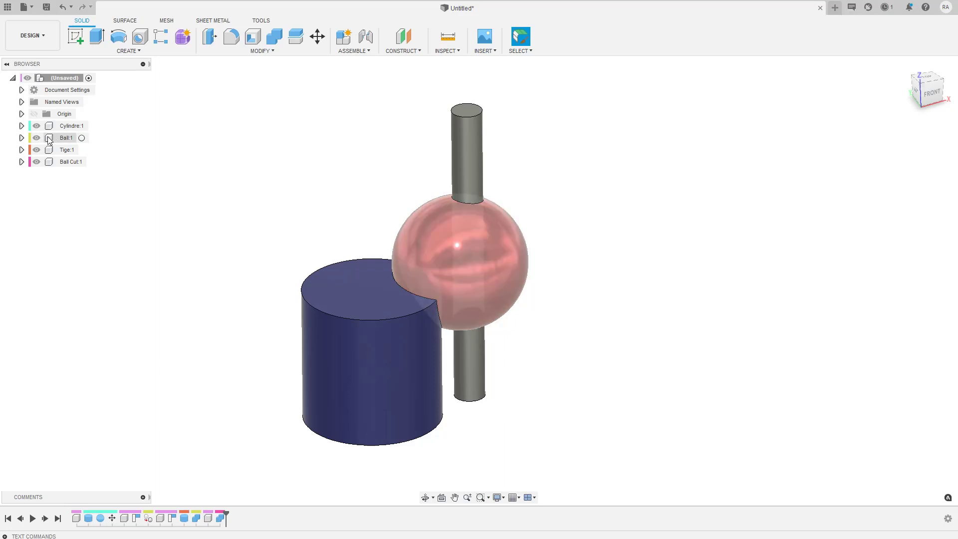
click(49, 139)
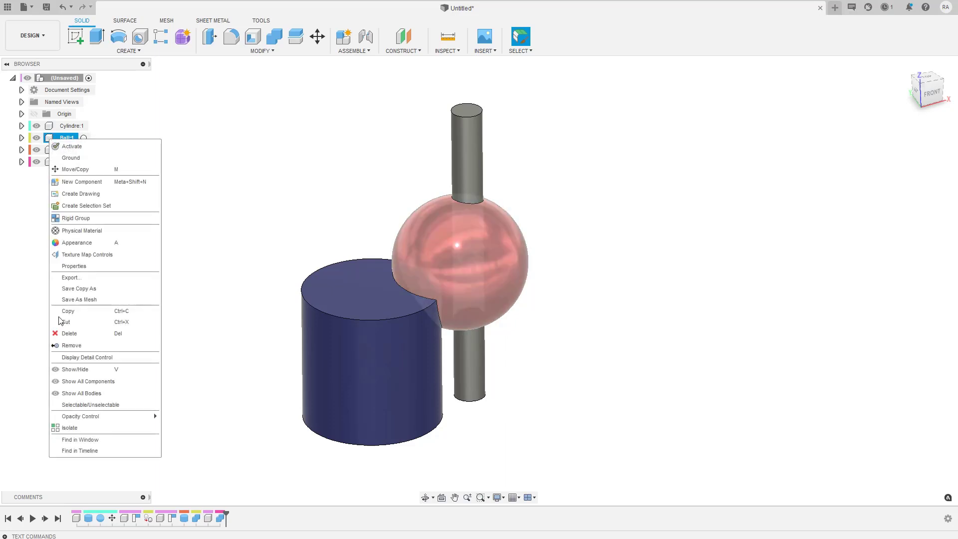
click(70, 349)
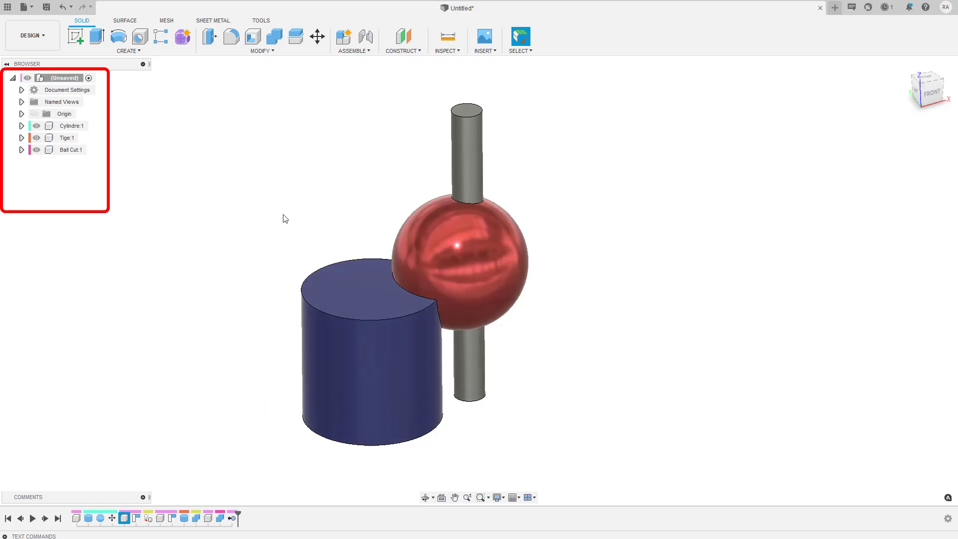
right_click(234, 519)
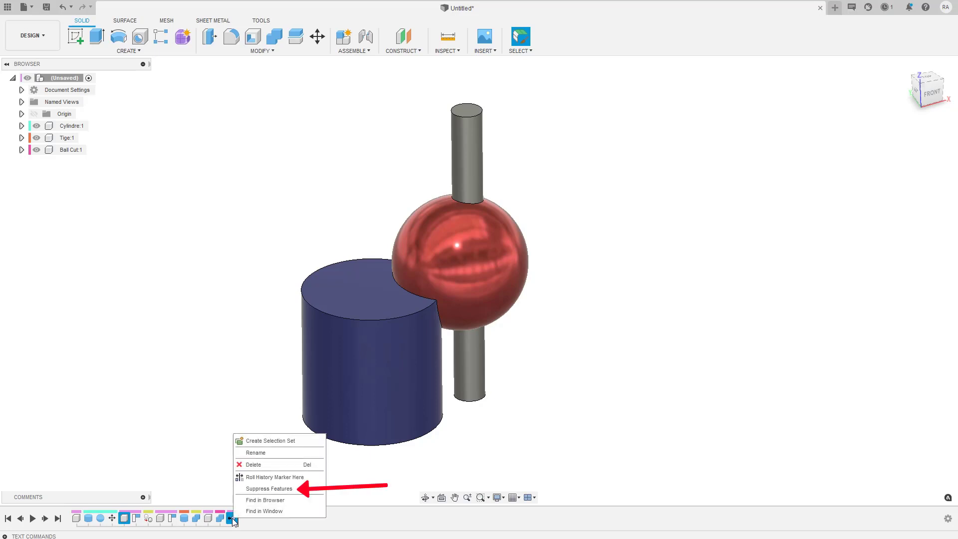
click(199, 391)
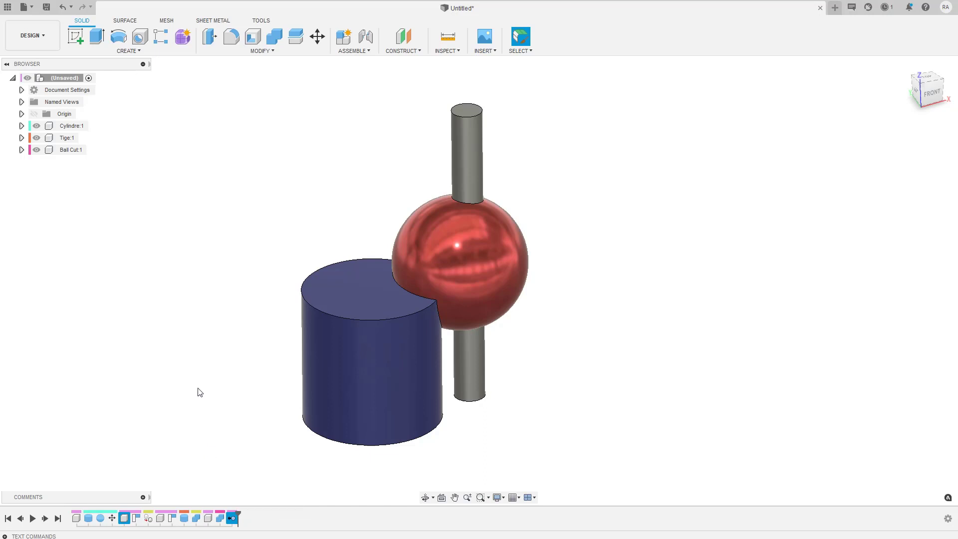